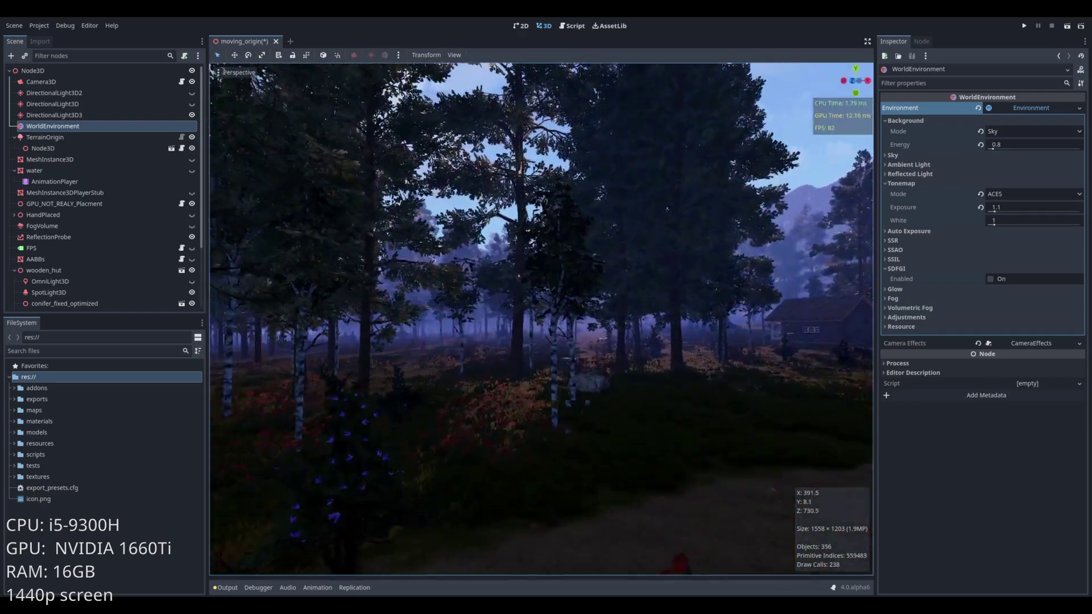
- Set the WorldEnvironment's volumetric fog density to 0.005
key(w)
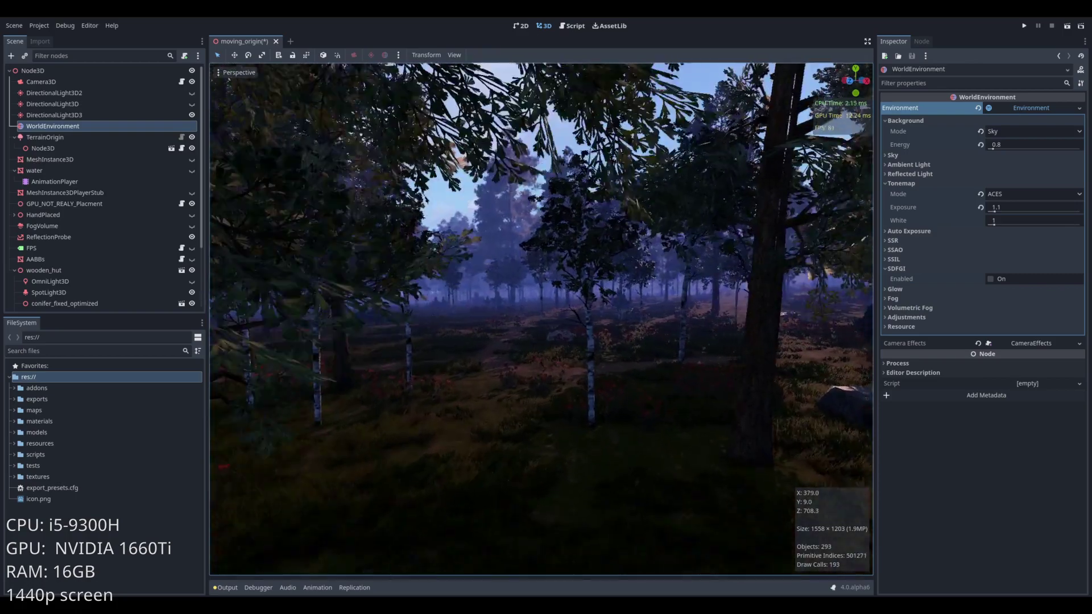
key(w)
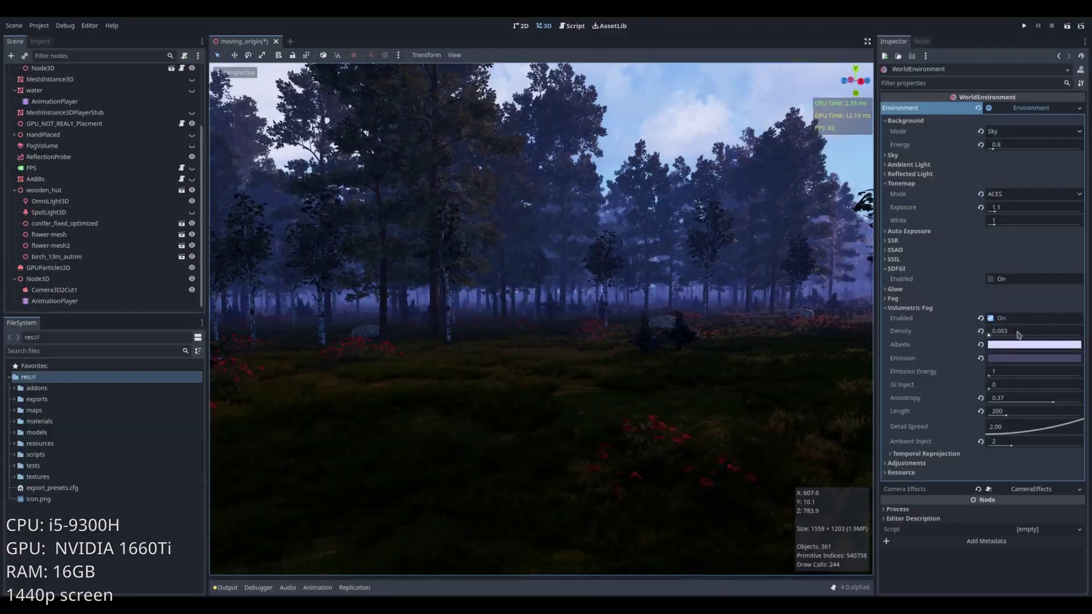
click(1020, 330)
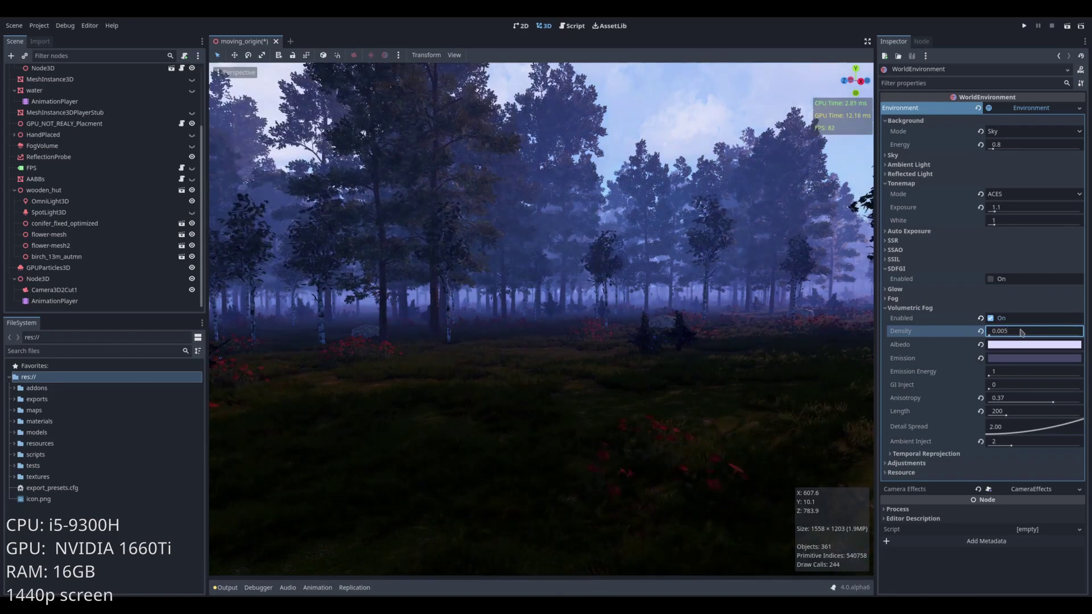
key(Return)
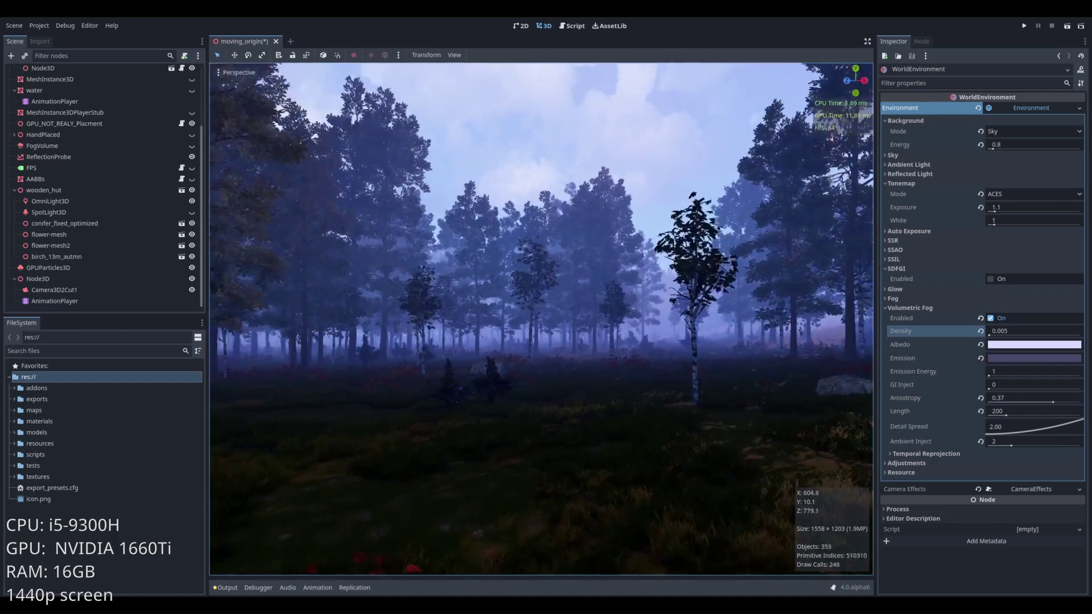
- Fly through the forest to examine the volumetric fog among the trees
key(w)
key(w)
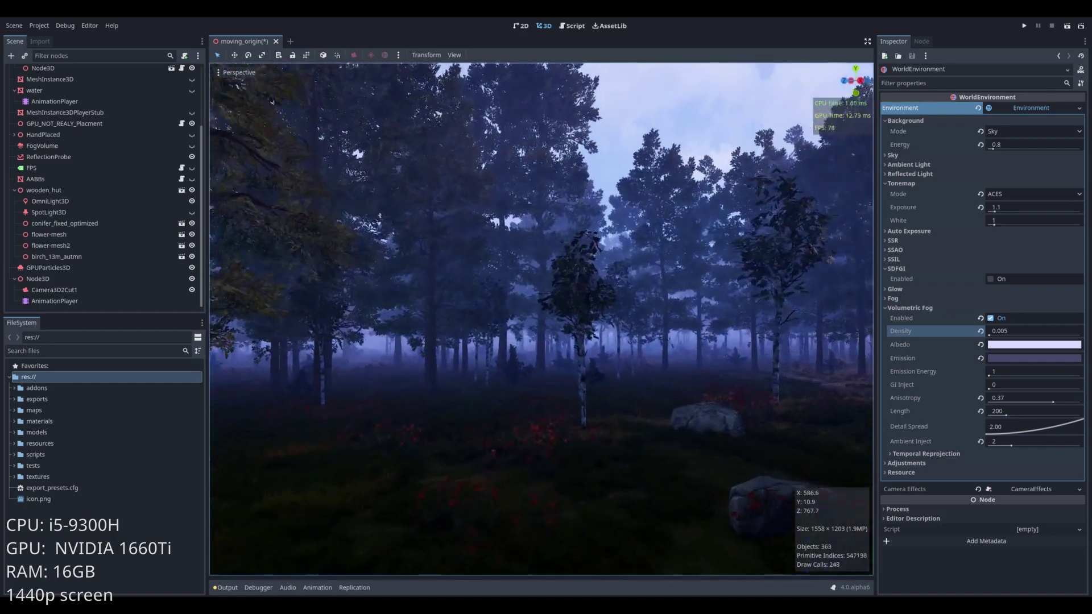
key(w)
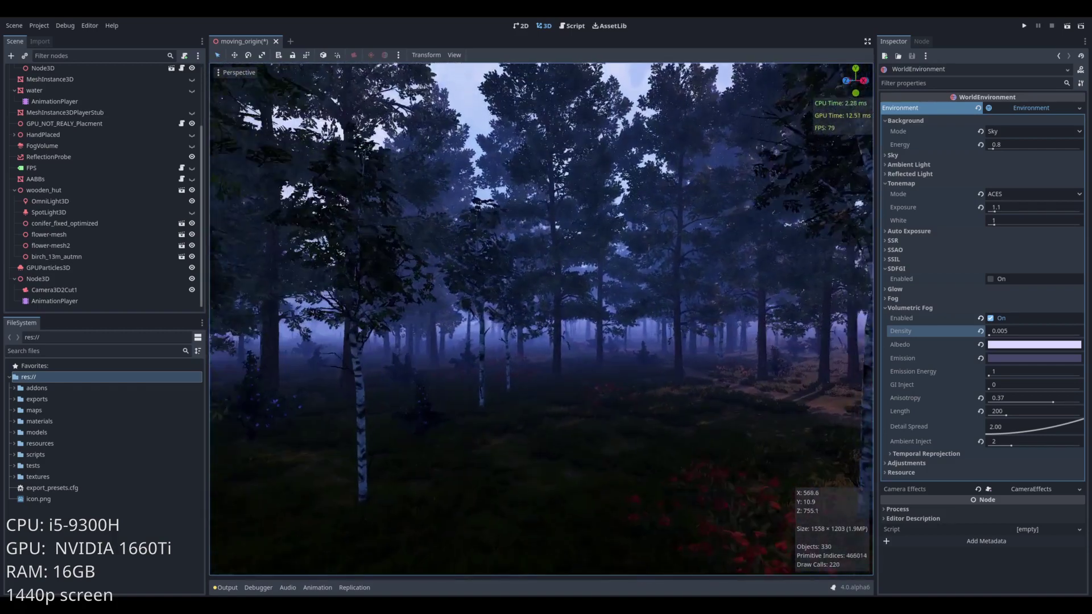
key(w)
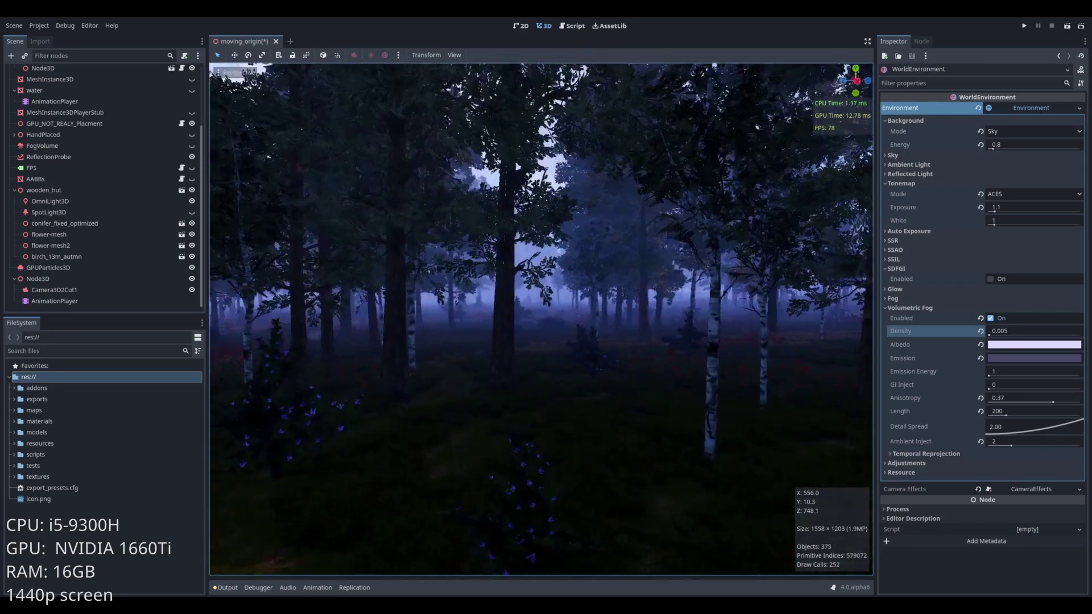
key(w)
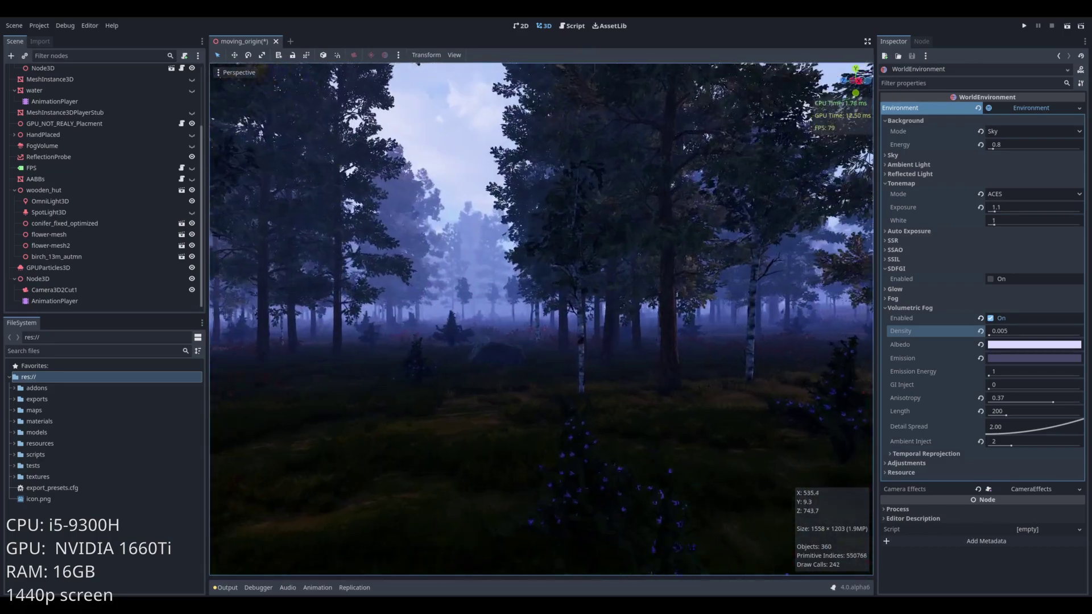
key(w)
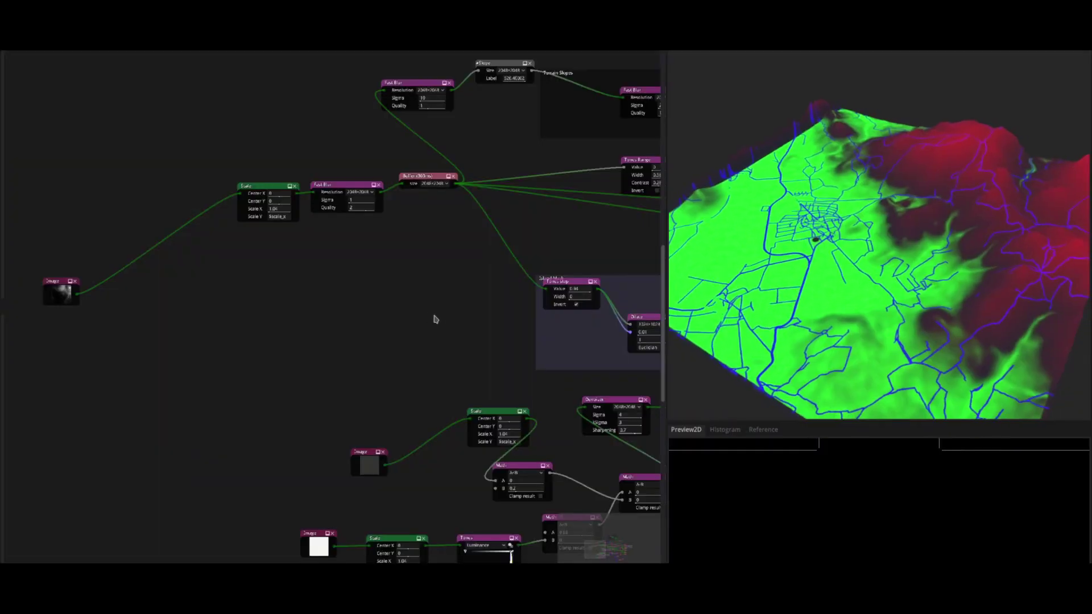
- Switch to the terrain node graph and examine how the heightmap and road masks are built up from the image inputs
middle_drag(445, 322, 154, 321)
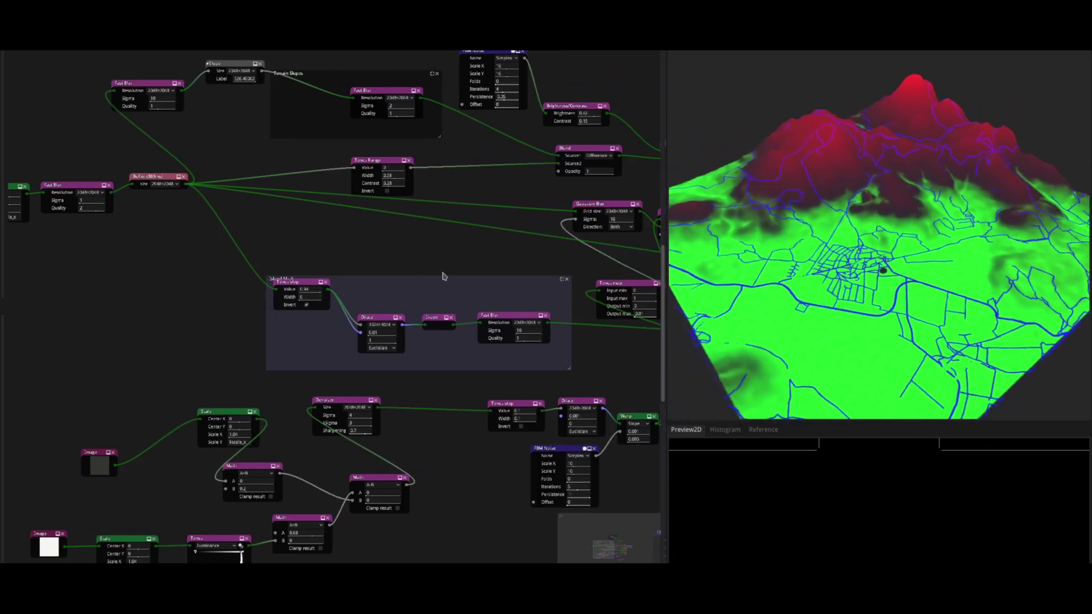
middle_drag(424, 275, 41, 295)
middle_drag(307, 307, 178, 309)
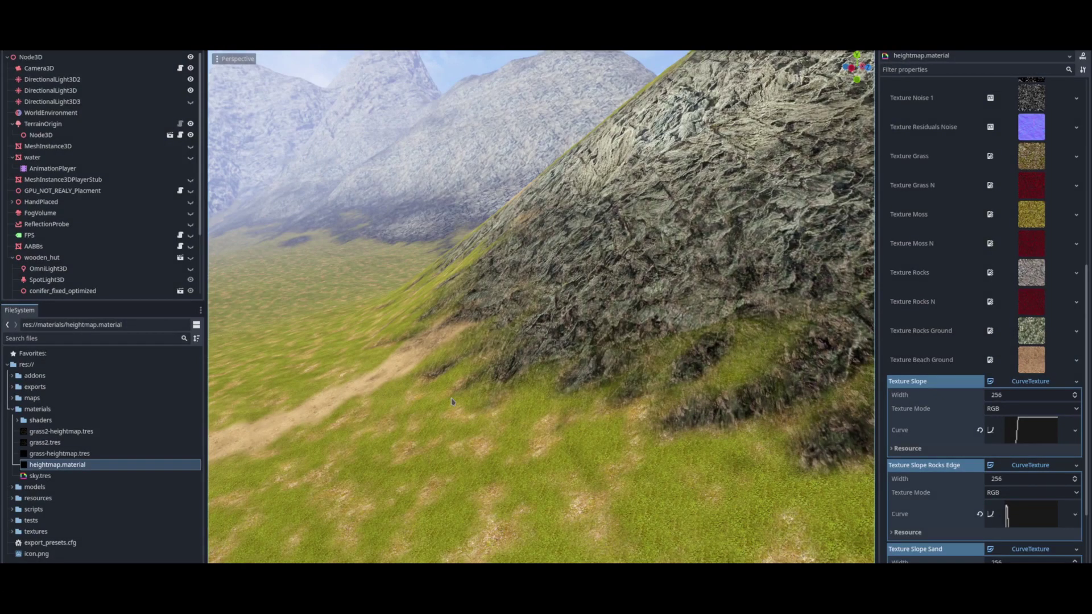
- Soften the heightmap material's Texture Slope curve by moving its lower point to about 0.14 and its upper point to about 0.34
click(1032, 430)
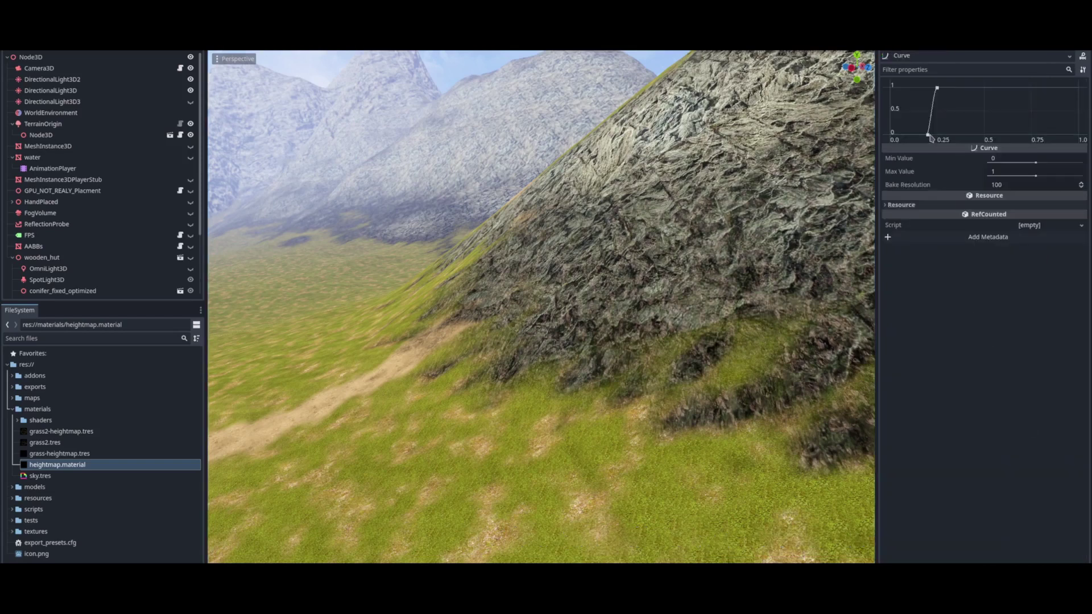
drag(928, 137, 924, 140)
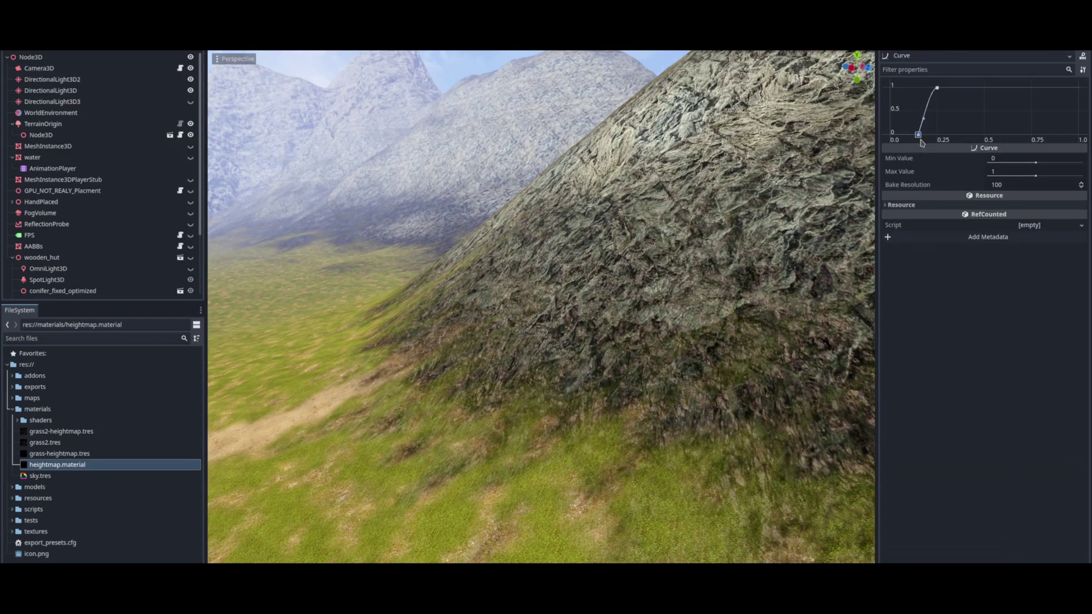
drag(936, 89, 956, 86)
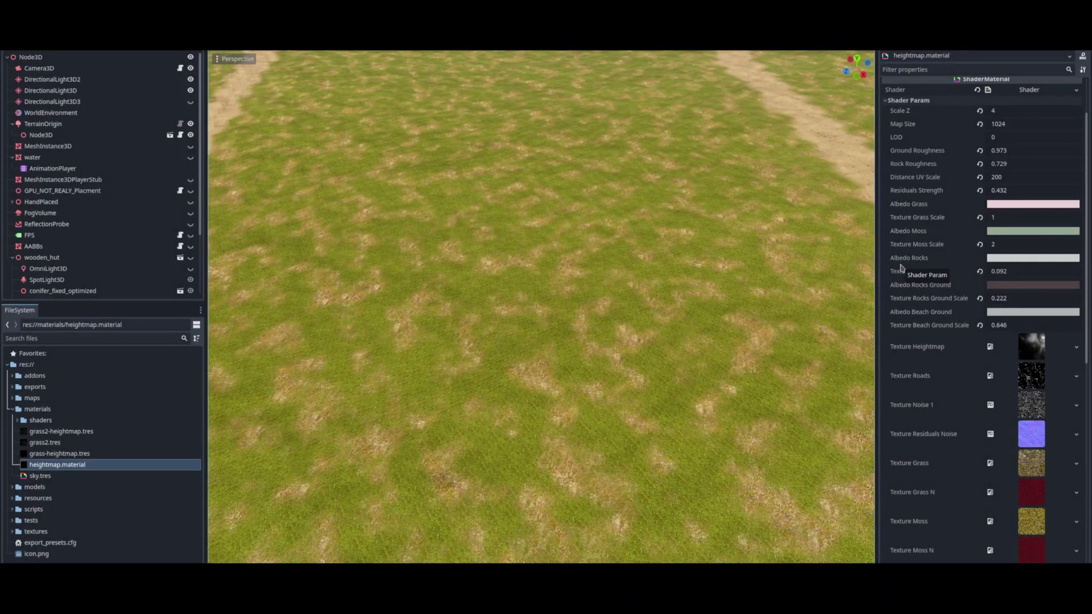
- Adjust the FastNoiseLite frequency of the heightmap material's Texture Noise 1
click(1031, 410)
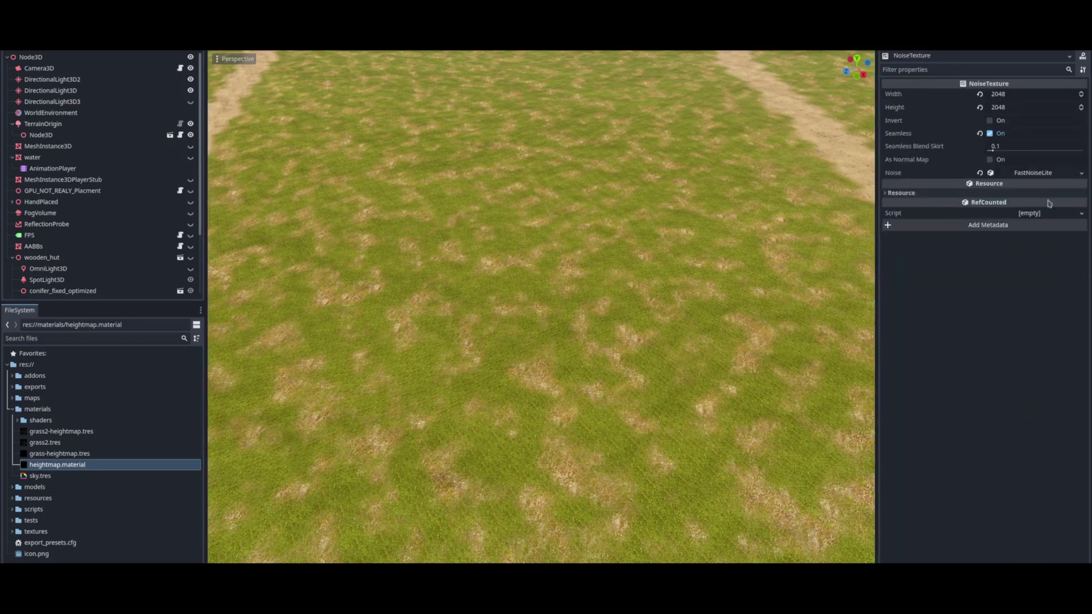
click(1018, 174)
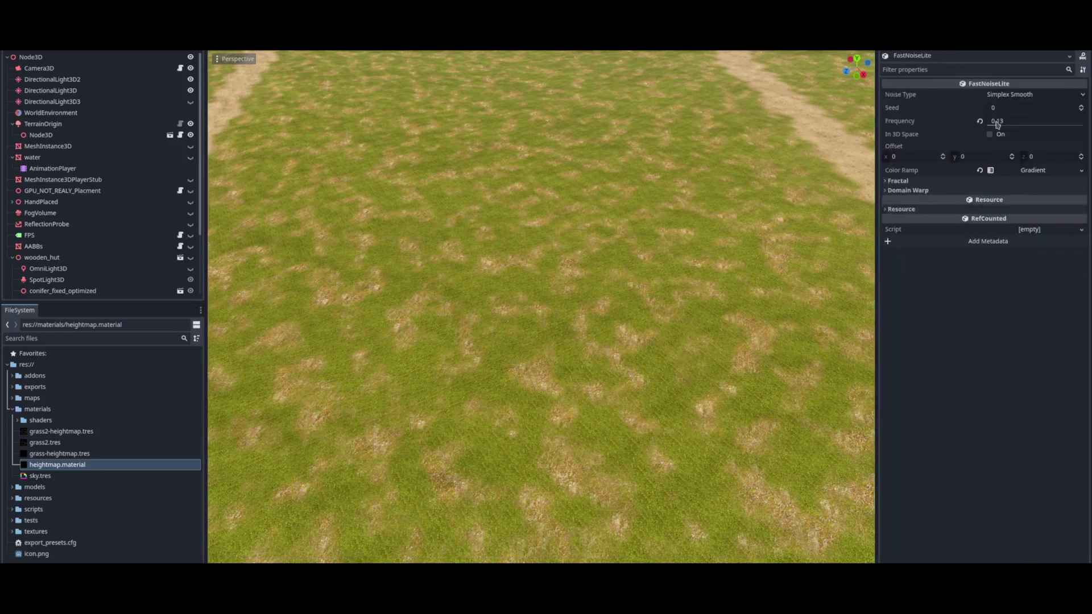
mouse_move(1001, 122)
mouse_down()
mouse_move(1023, 128)
mouse_move(991, 126)
mouse_move(1006, 124)
mouse_up()
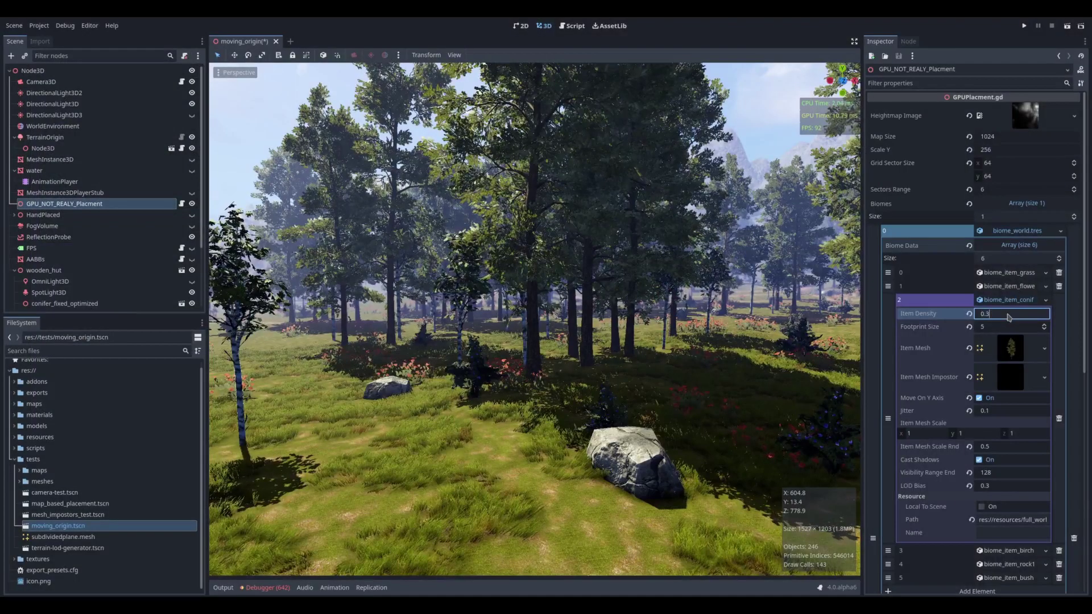
- Apply an Item Density of 0.3 to the conifer biome item and refresh the GPU placement
scroll(1008, 317, down, 10)
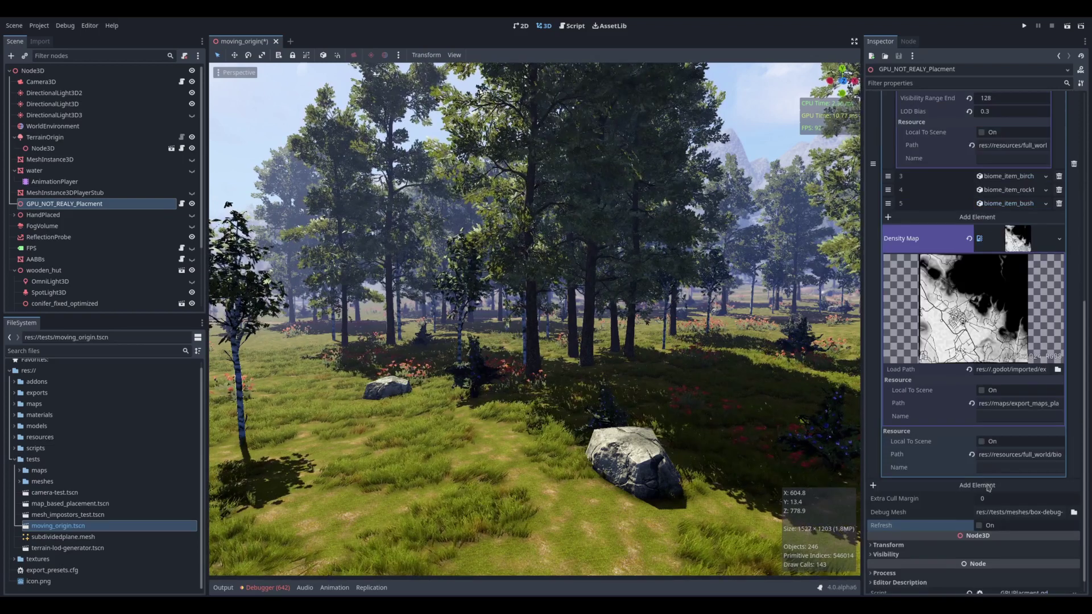
click(979, 525)
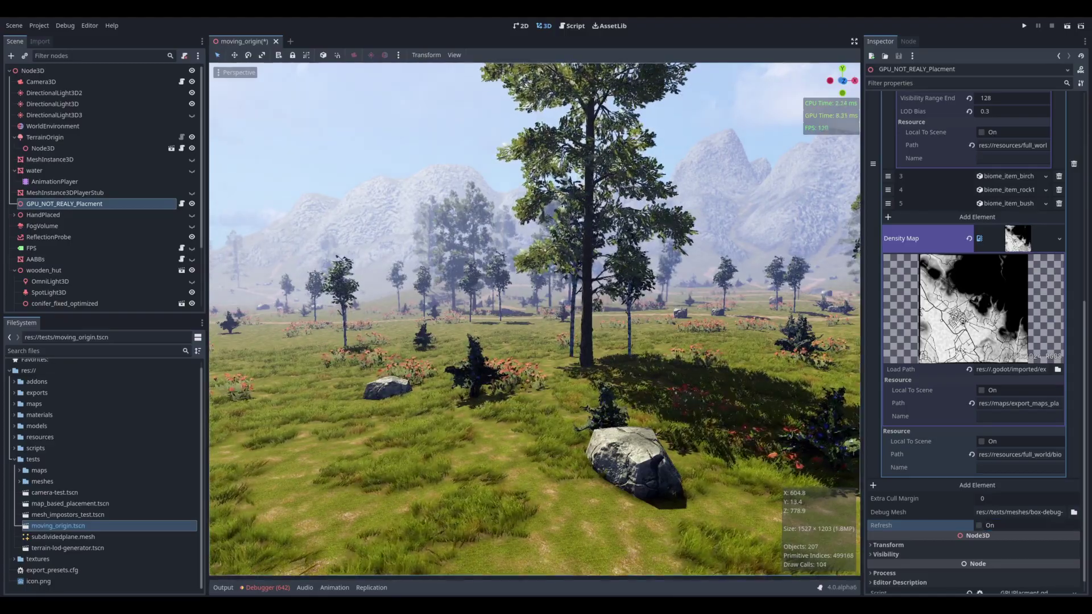
right_drag(534, 318, 488, 306)
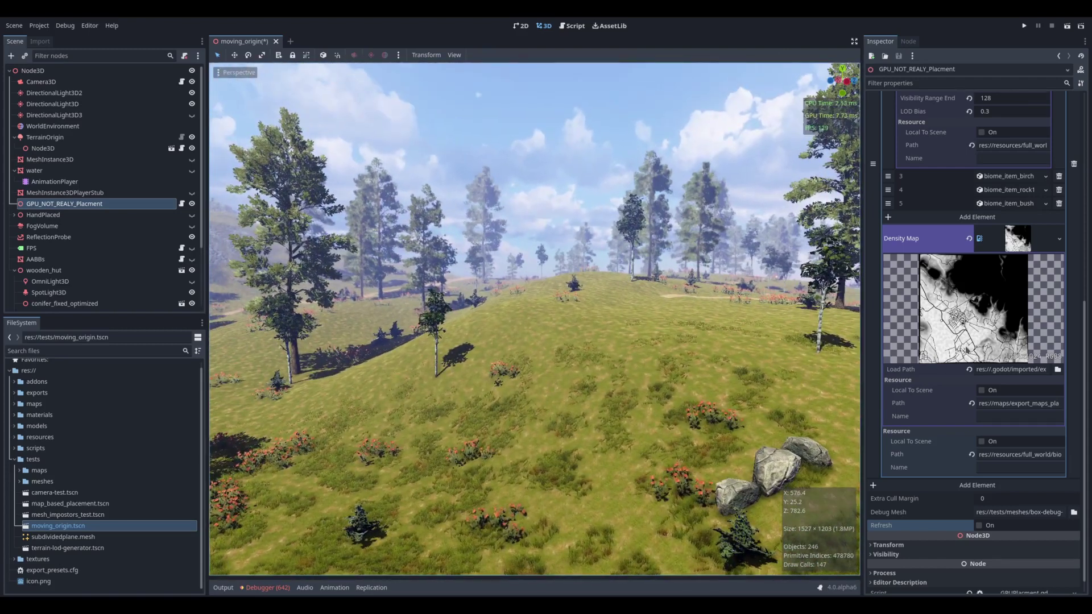
- Set the conifer biome item's Item Mesh Scale Rnd to 0.9 and refresh the GPU placement
scroll(965, 349, up, 2)
scroll(997, 205, up, 4)
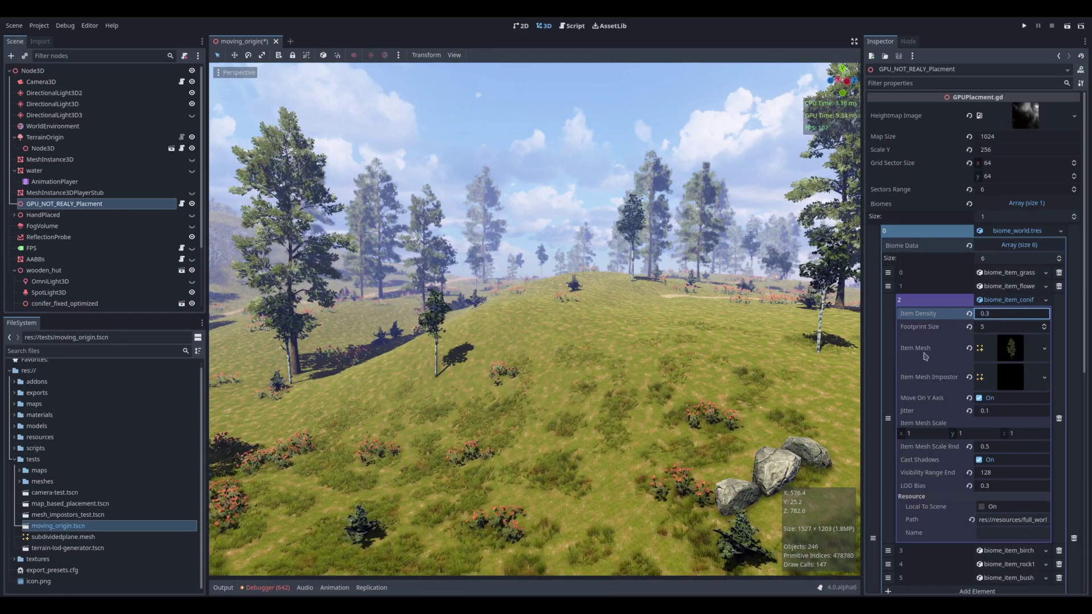
scroll(925, 356, down, 5)
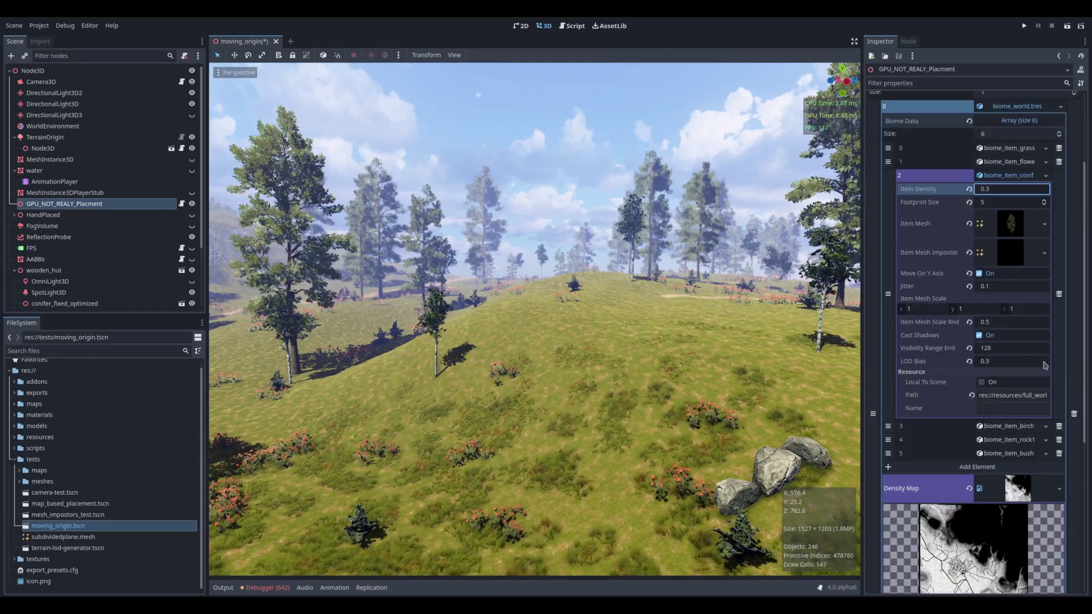
click(1006, 322)
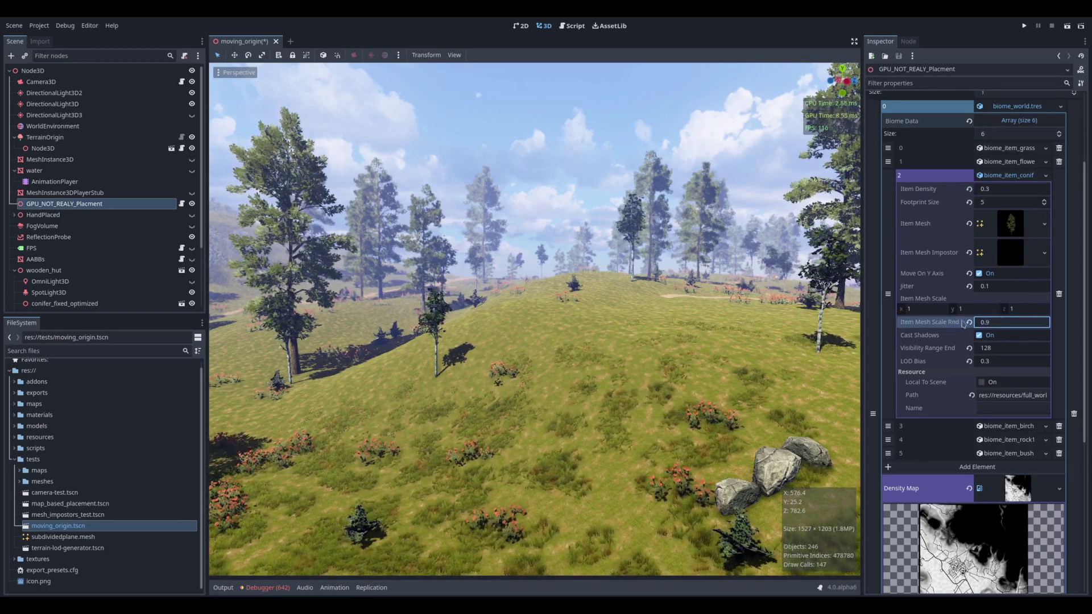
scroll(1014, 340, down, 10)
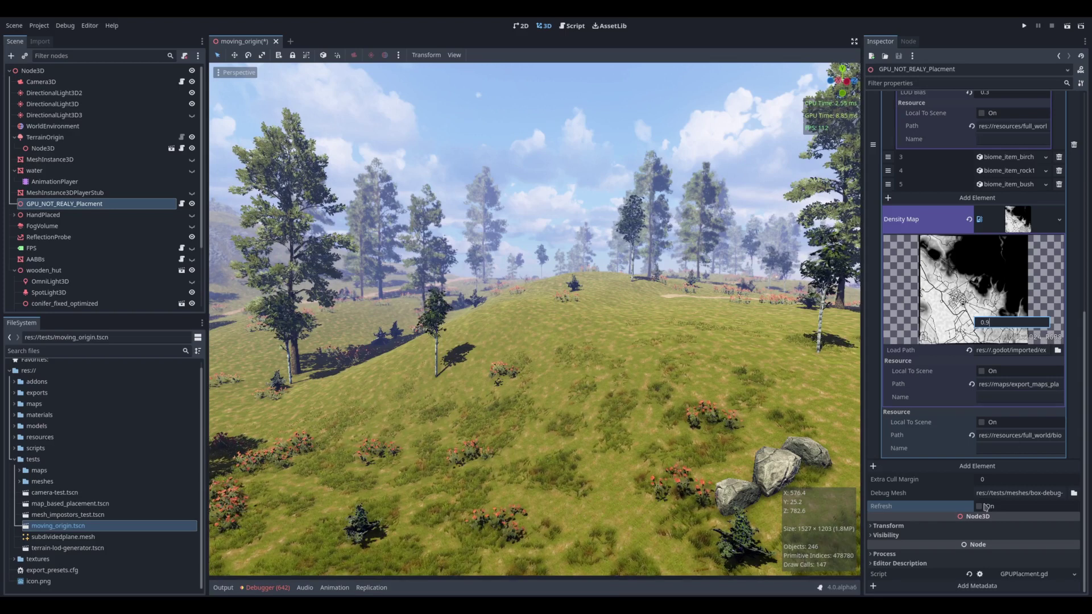
key(Return)
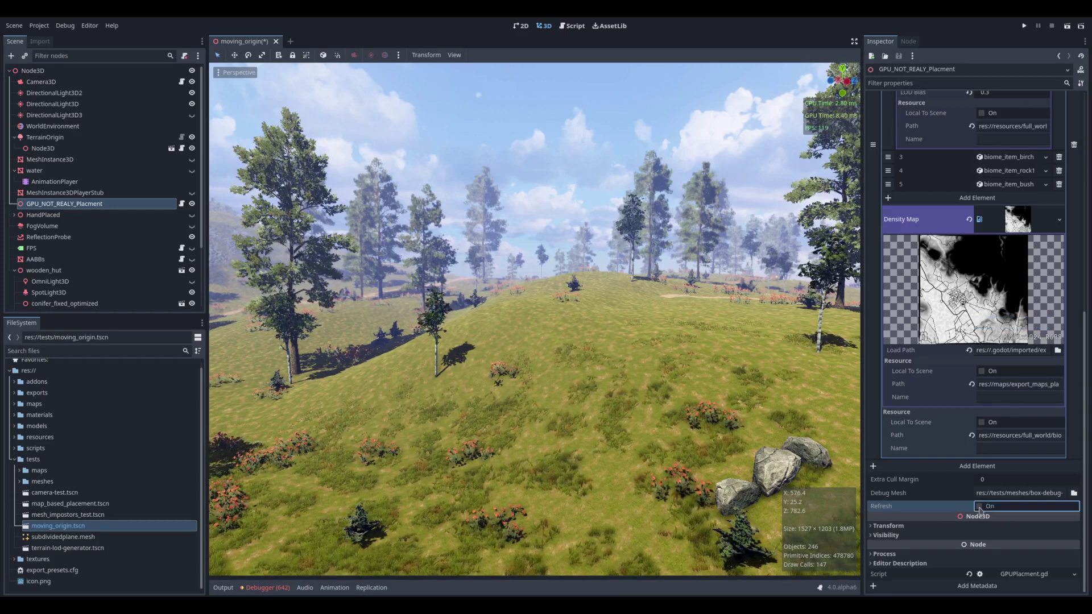
click(978, 507)
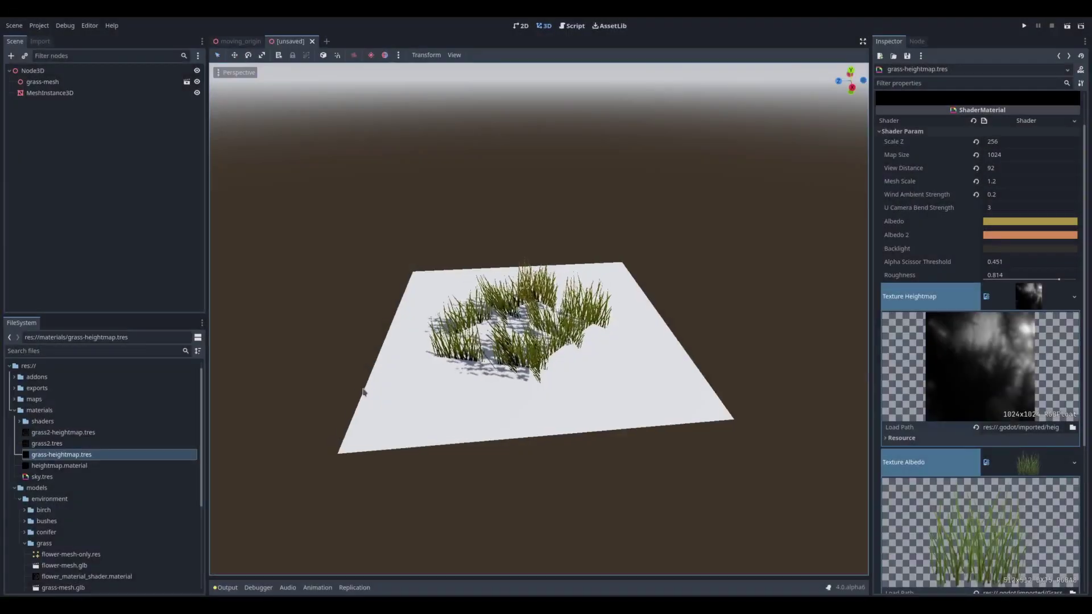
- Try a Wind Ambient Strength of 0.5 on the grass-heightmap material while viewing the grass patch
middle_drag(361, 386, 593, 412)
scroll(348, 385, up, 2)
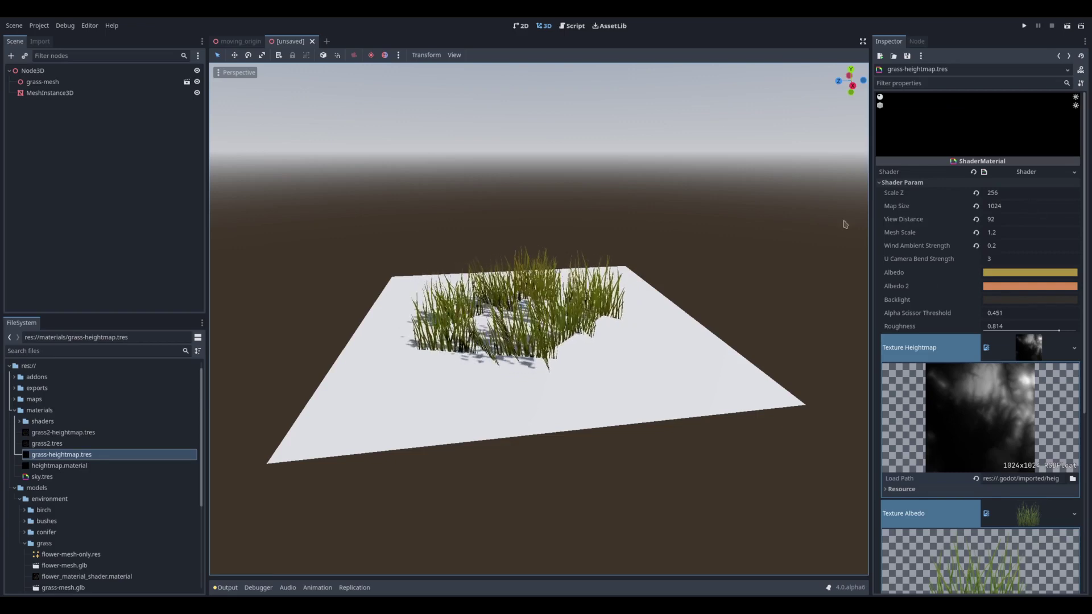
mouse_move(662, 373)
middle_down()
mouse_move(650, 378)
mouse_move(666, 382)
middle_up()
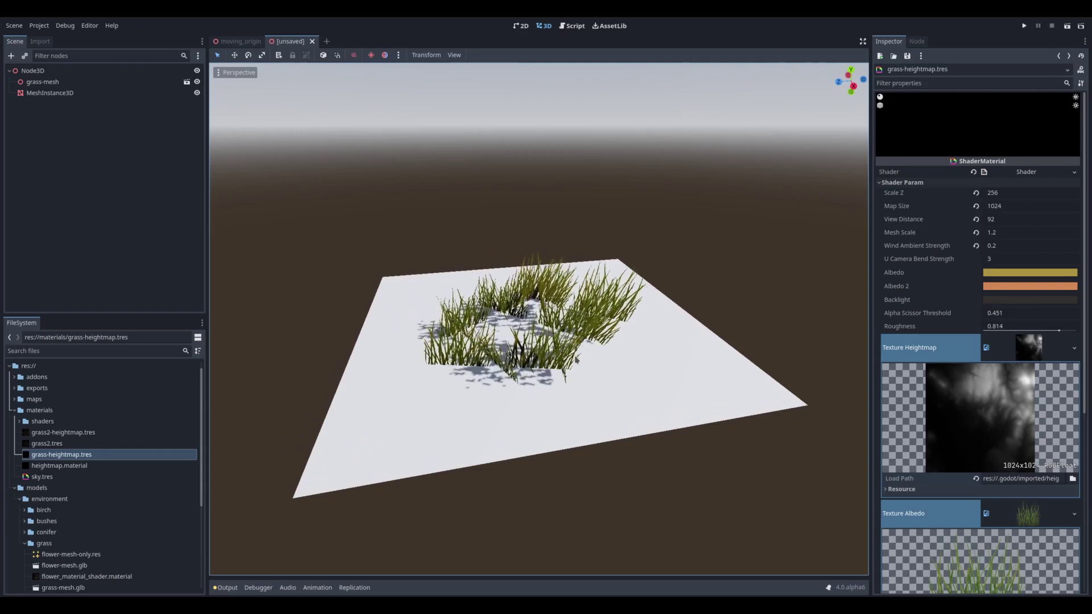
middle_drag(549, 384, 551, 392)
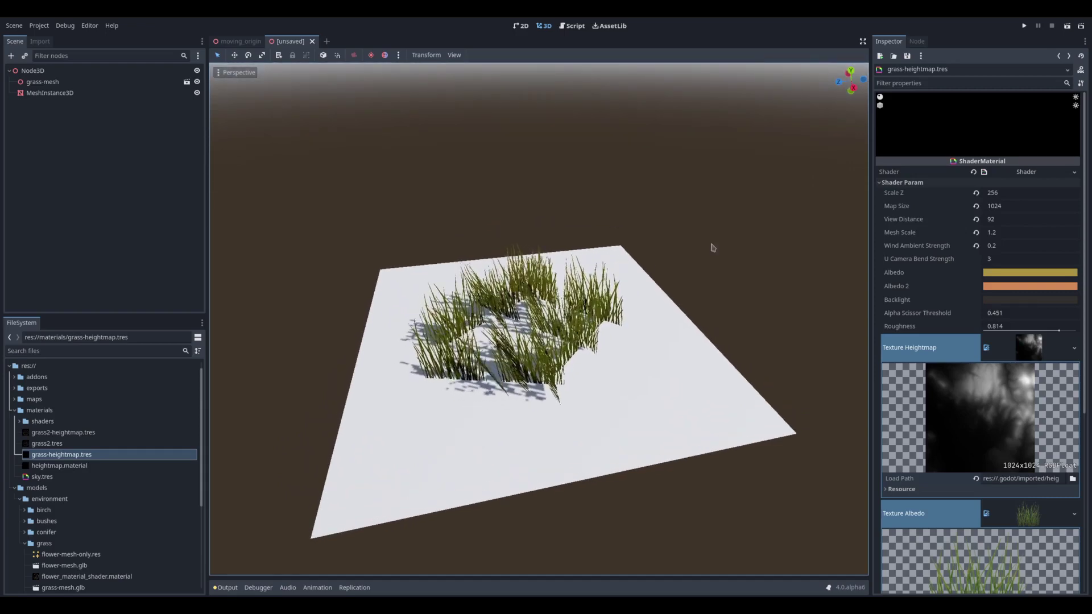
click(1032, 250)
text(0.)
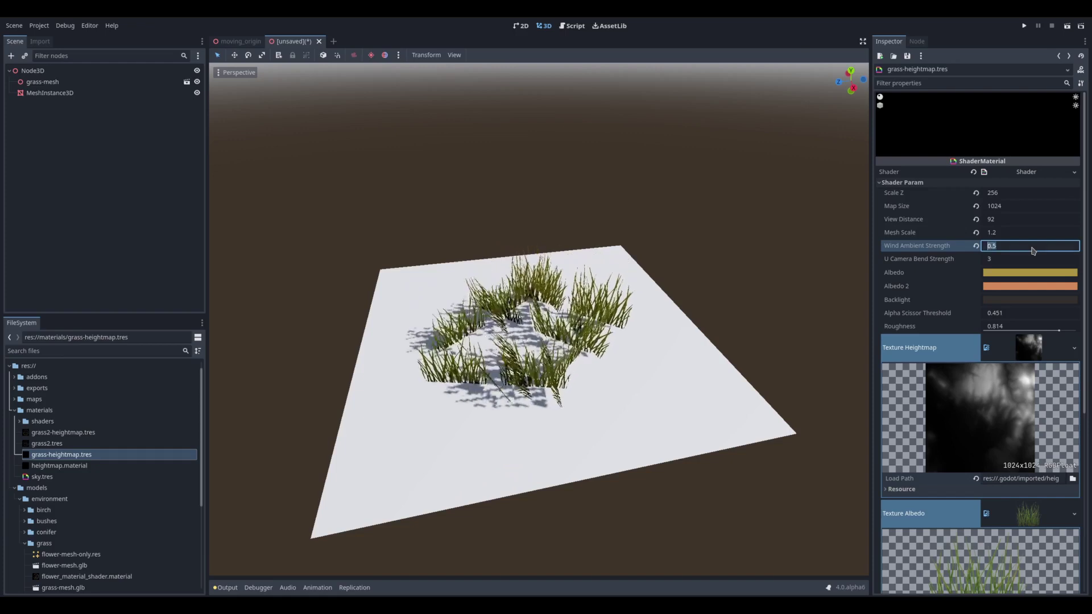
- Set the grass-heightmap material's Wind Ambient Strength to 0.2 and view the grass patch from several angles
text(0.)
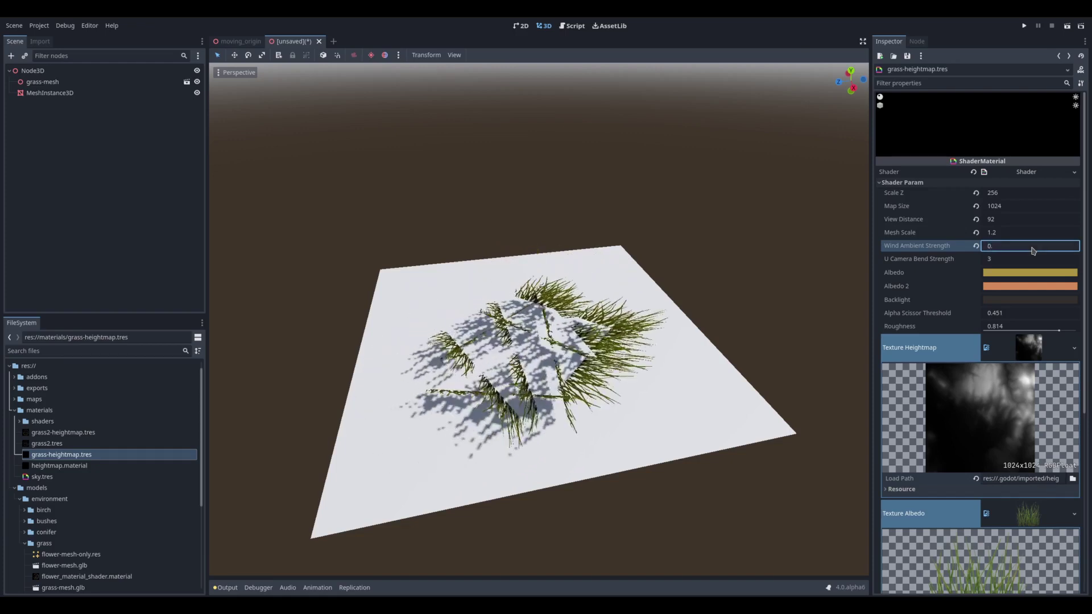
click(758, 349)
scroll(672, 358, down, 5)
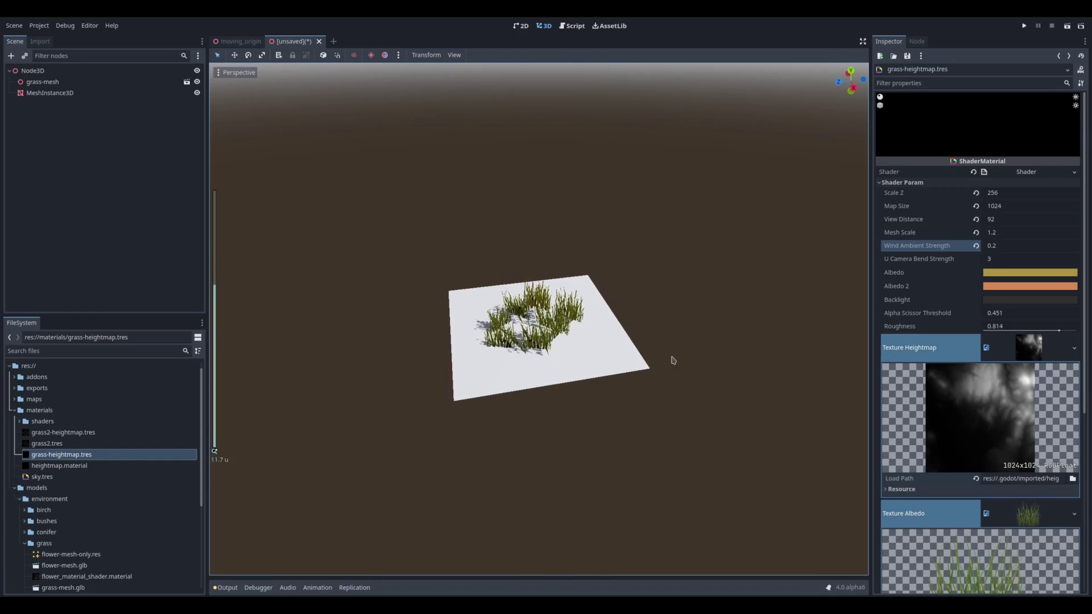
middle_drag(671, 354, 669, 338)
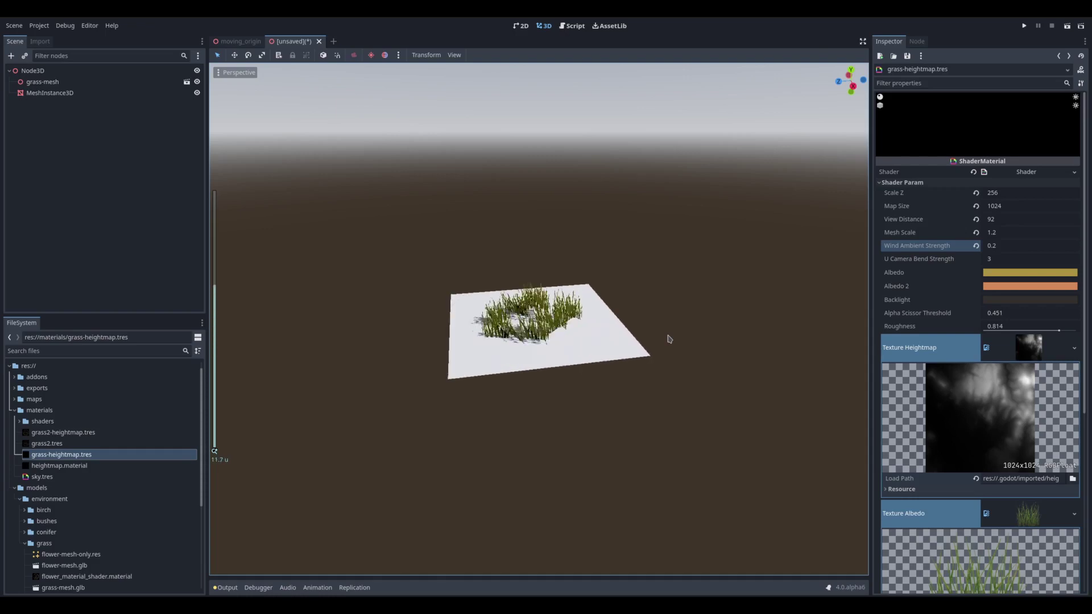
scroll(668, 339, up, 3)
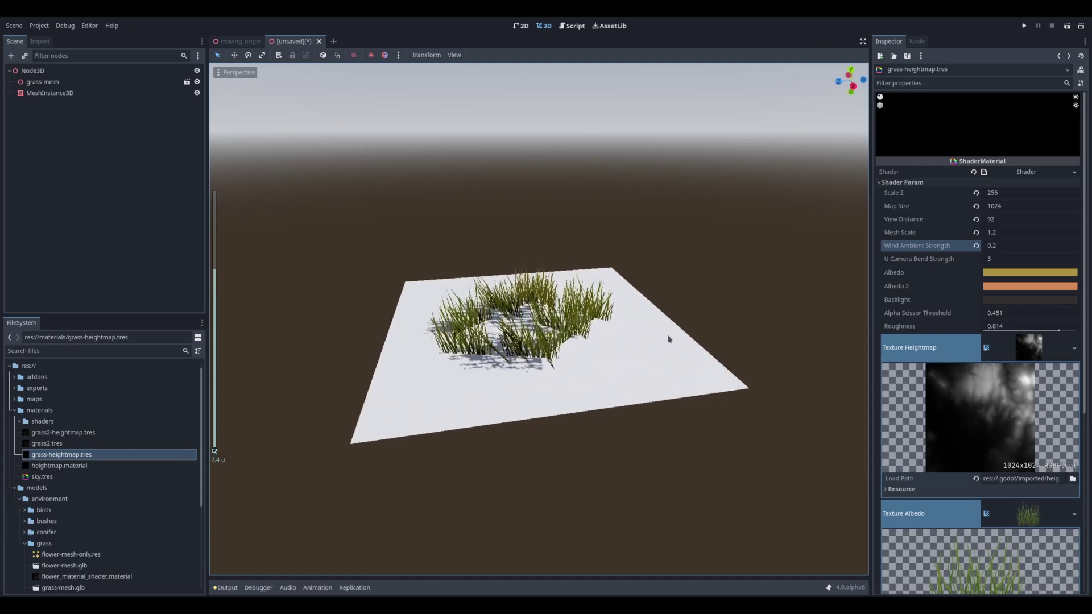
middle_drag(668, 339, 658, 394)
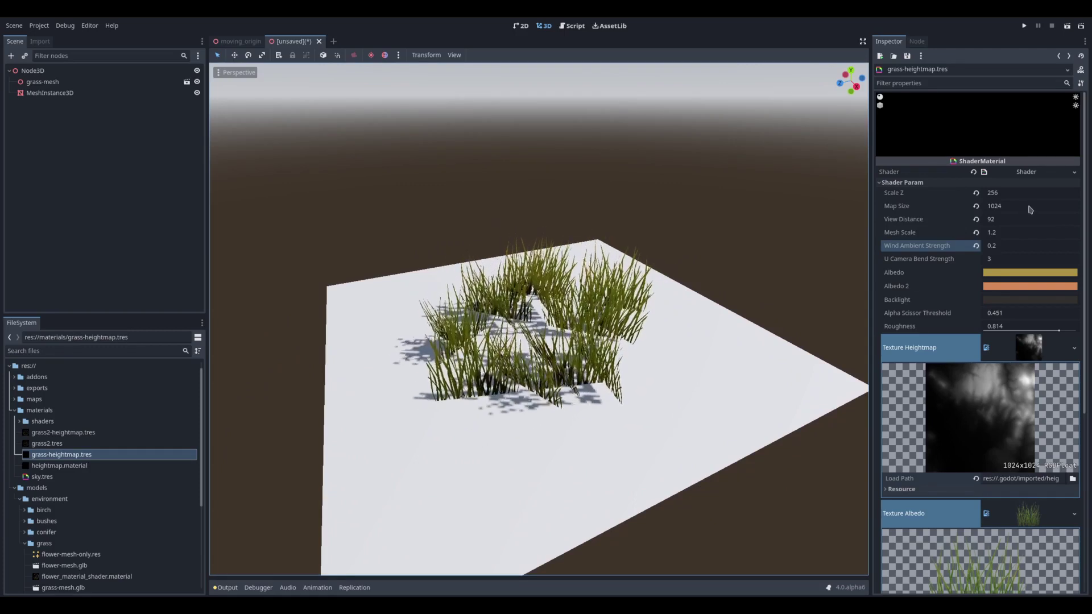
- Inspect the grass-heightmap material's texture parameters and view the grass patch from several angles
middle_drag(766, 339, 703, 321)
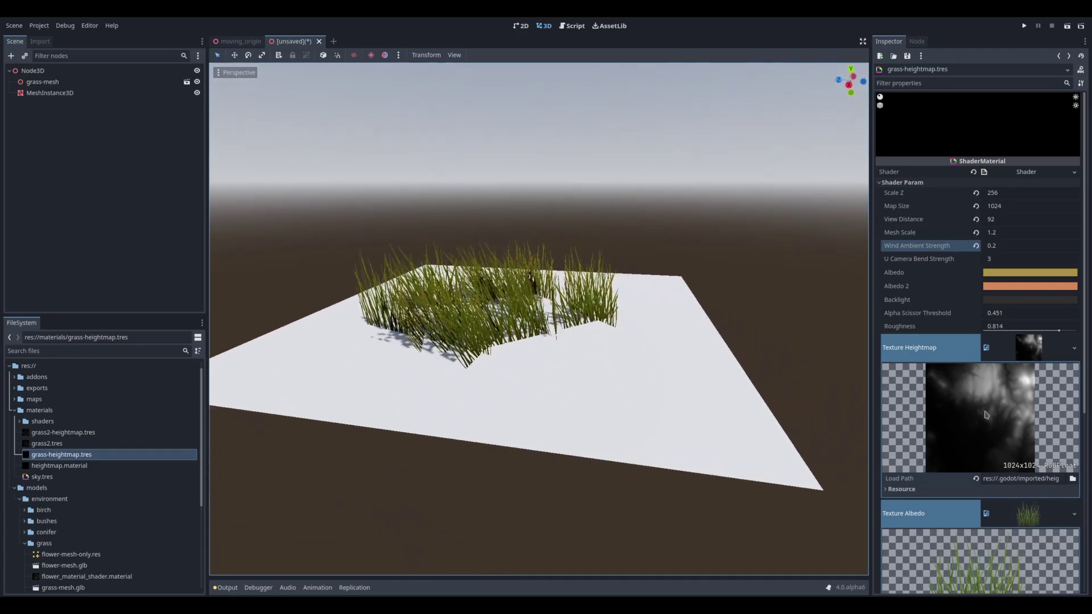
scroll(979, 506, down, 3)
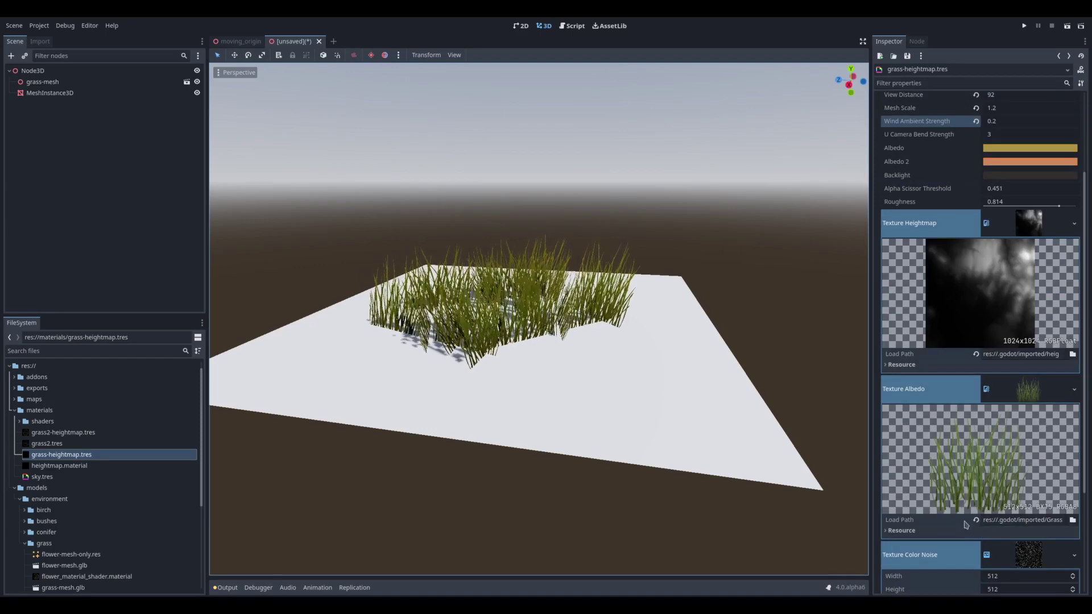
middle_drag(565, 418, 599, 434)
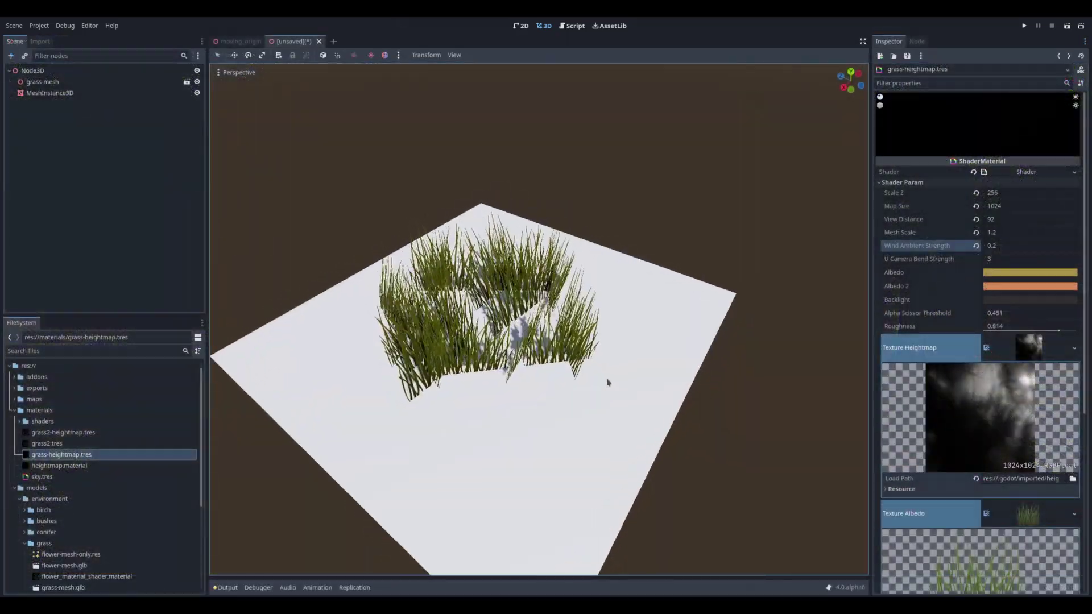
middle_drag(630, 361, 646, 357)
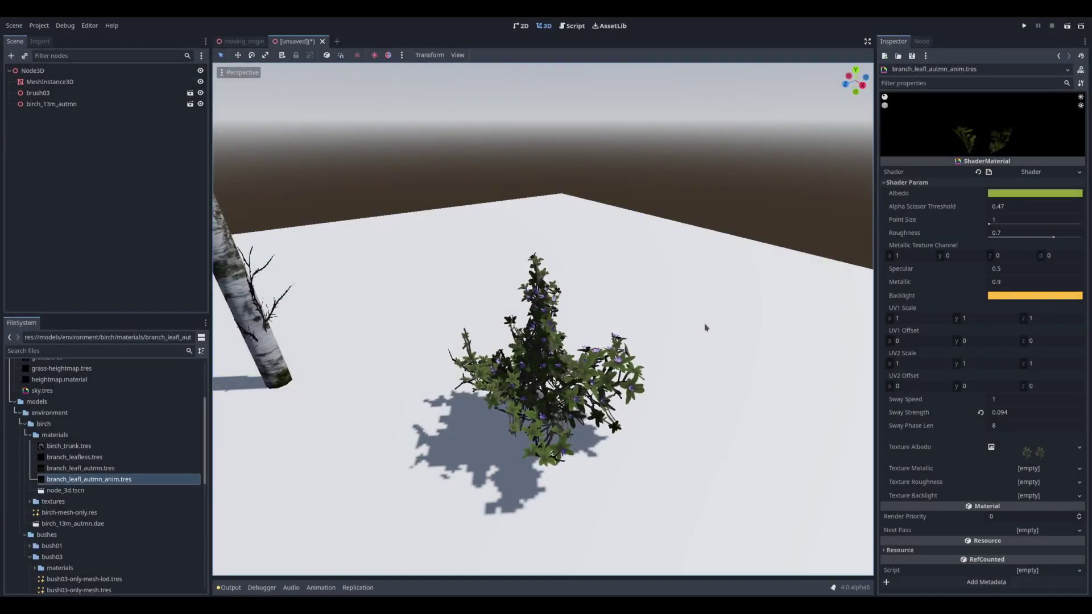
- View the swaying bush and the whole birch tree together from farther away
scroll(705, 328, down, 5)
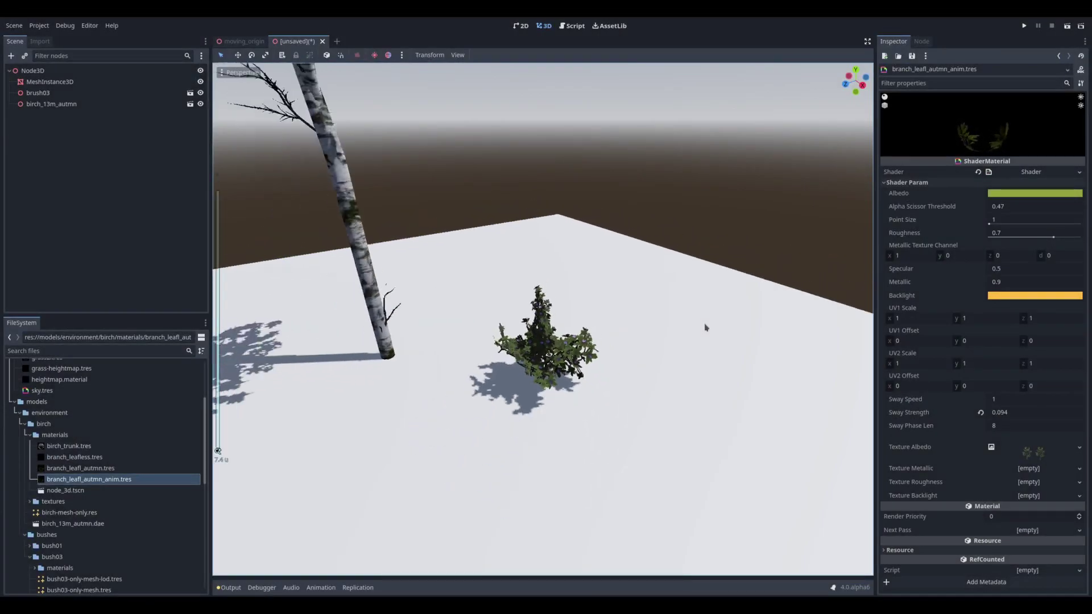
scroll(705, 328, down, 2)
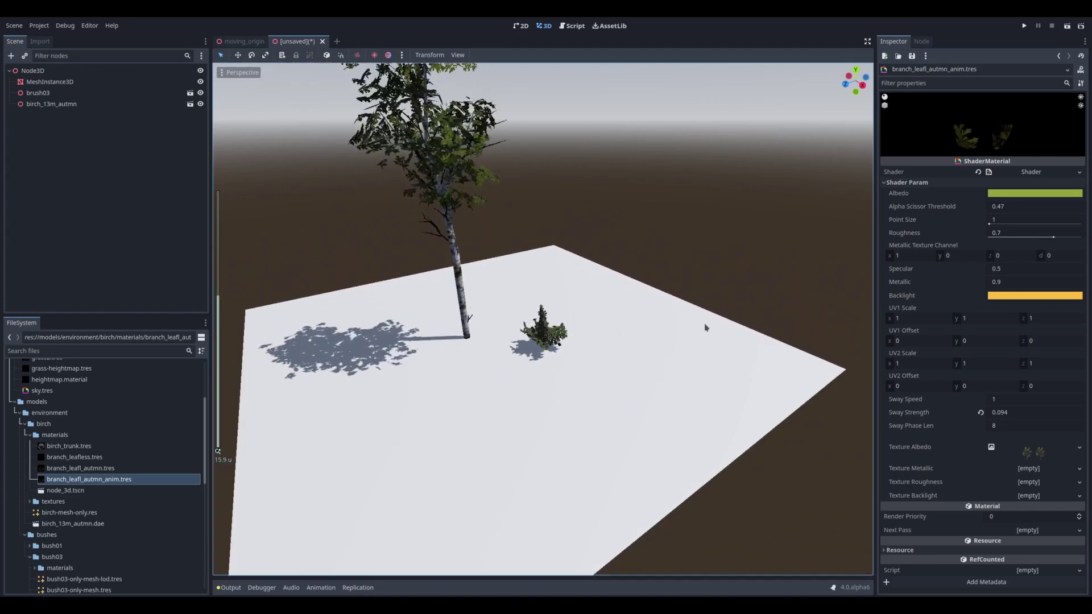
scroll(705, 328, down, 2)
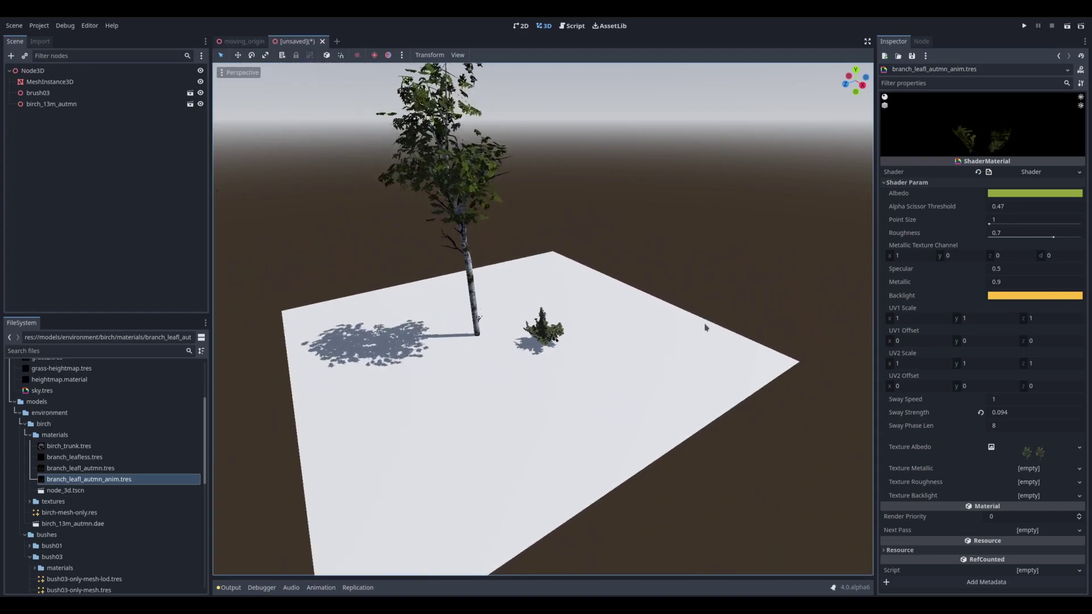
scroll(704, 328, down, 2)
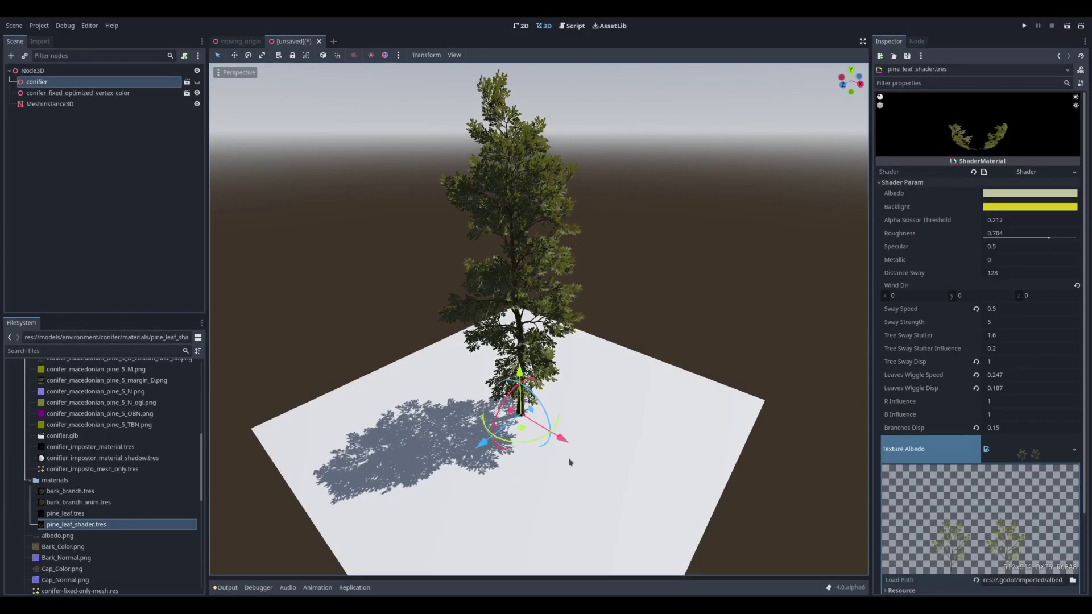
- Reopen the pine_leaf_shader.tres material's parameters and view the animated conifer from closer and from another angle
scroll(386, 324, up, 2)
click(376, 308)
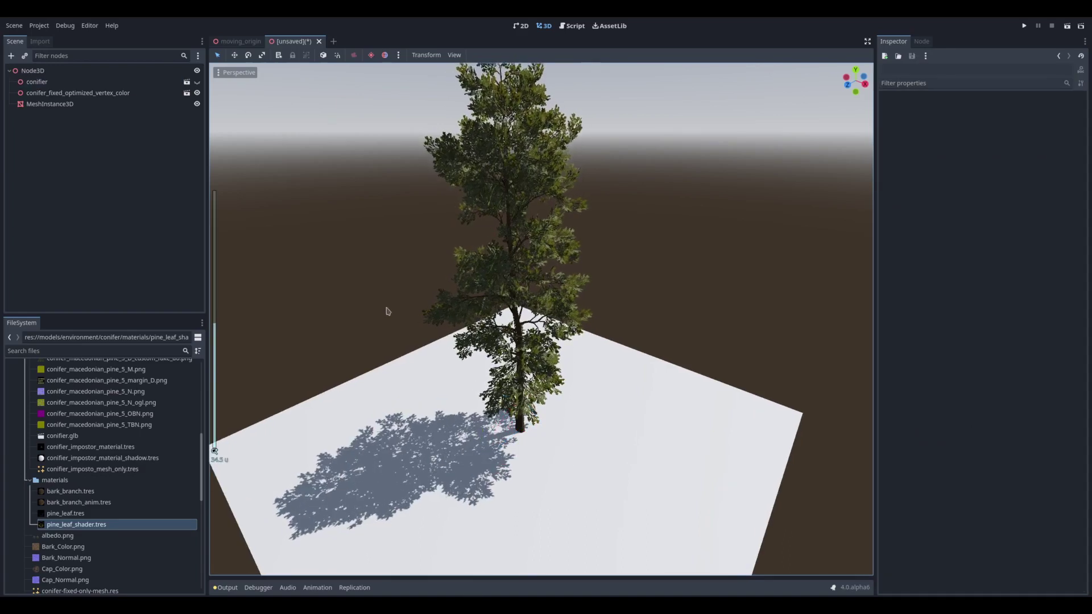
double_click(80, 523)
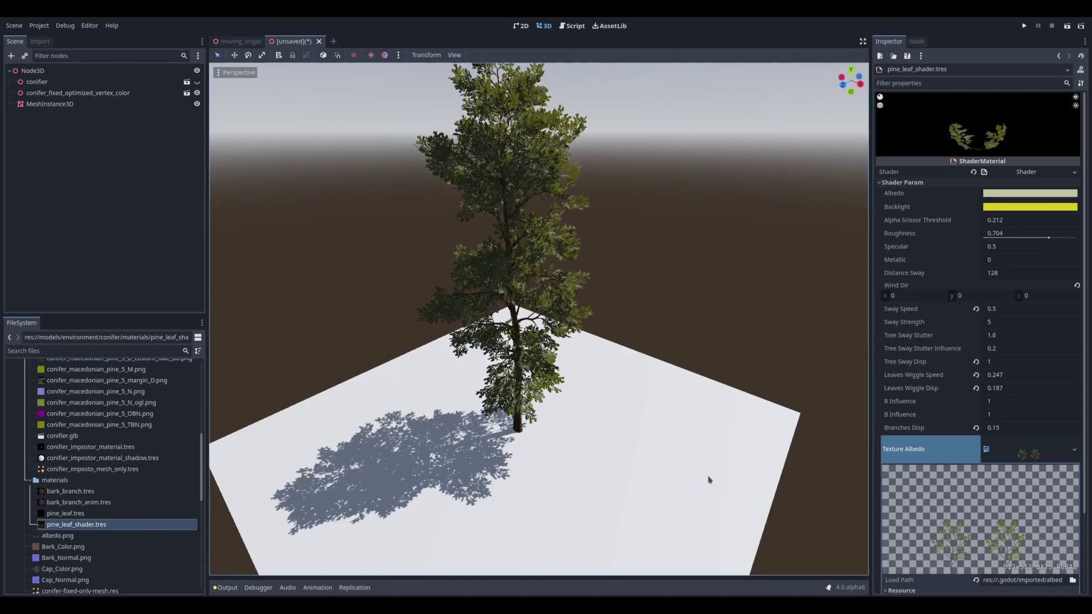
scroll(572, 453, up, 3)
middle_drag(571, 454, 653, 468)
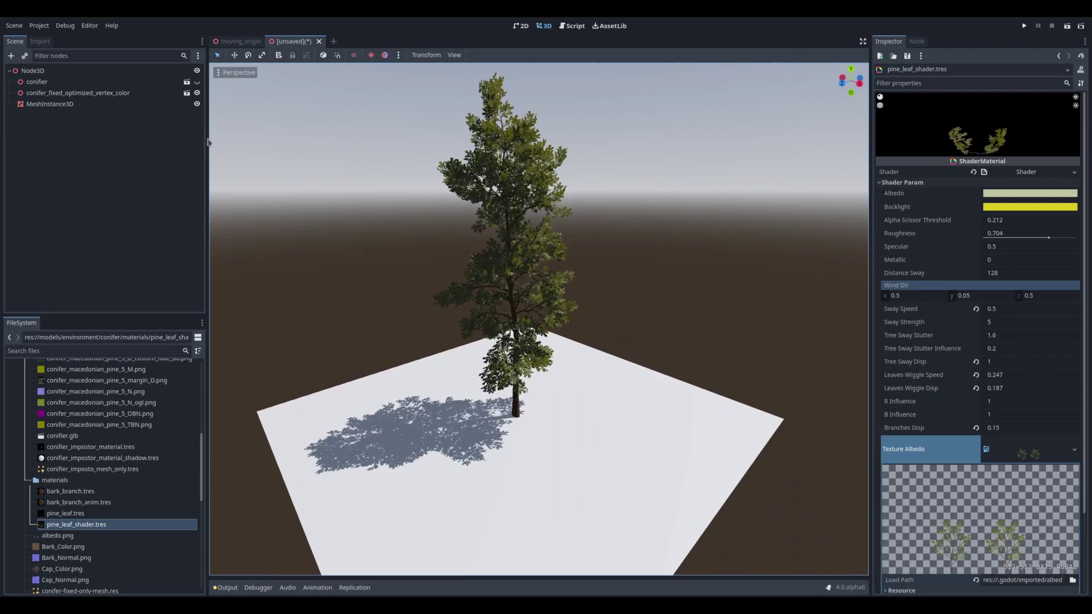
- Hide the conifer_fixed_optimized_vertex_color model, show the conifier model in its place and view it from a different side
click(197, 93)
click(196, 82)
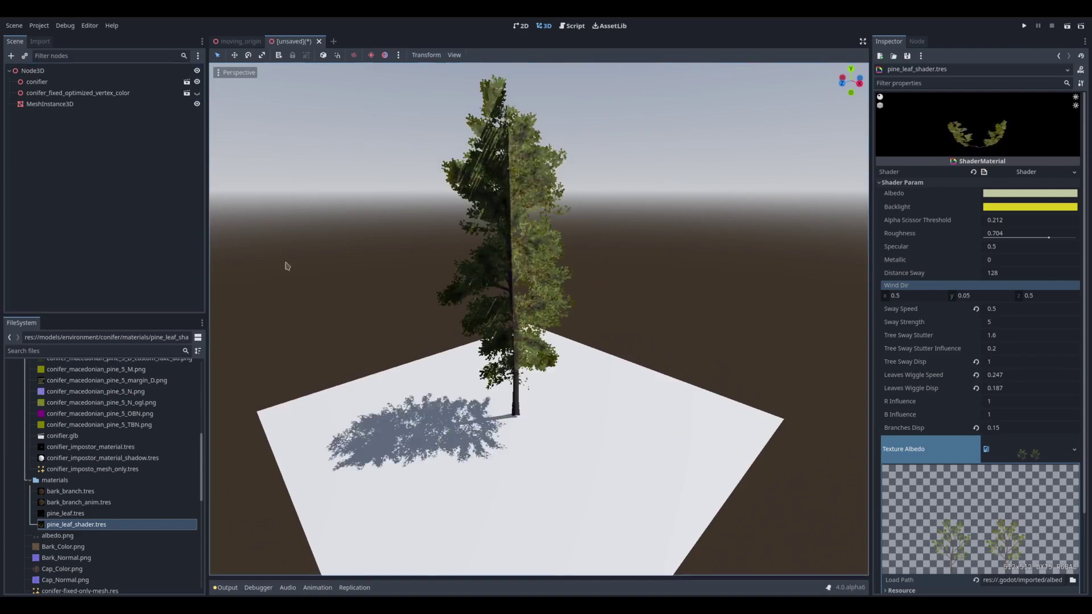
scroll(360, 351, down, 2)
middle_drag(360, 351, 462, 340)
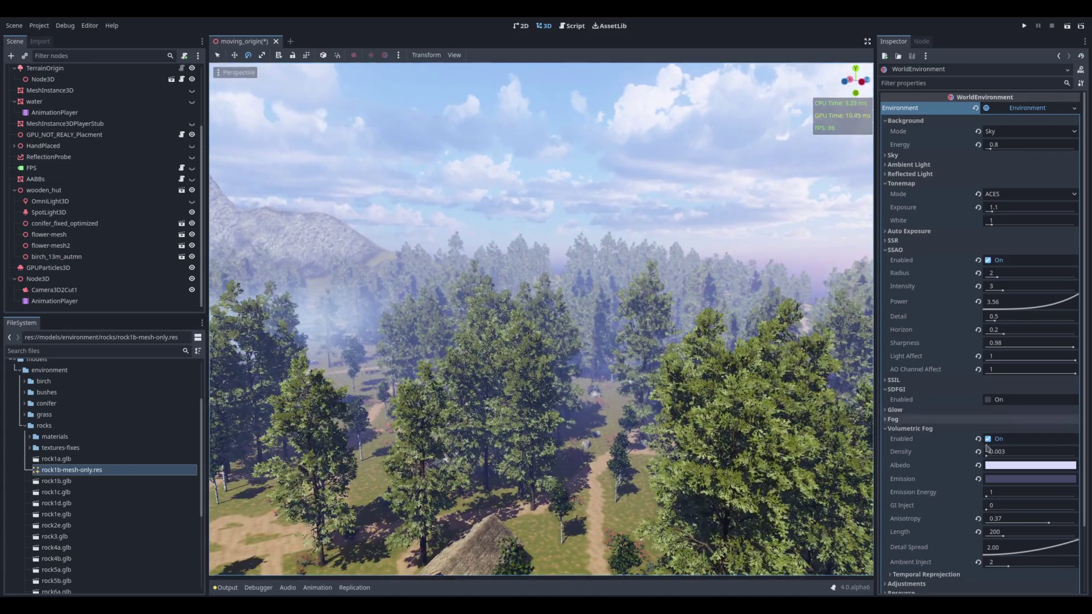
- Try a Volumetric Fog Density of 0.005 in the world environment and set it back to 0.003
click(1017, 451)
text(0.00)
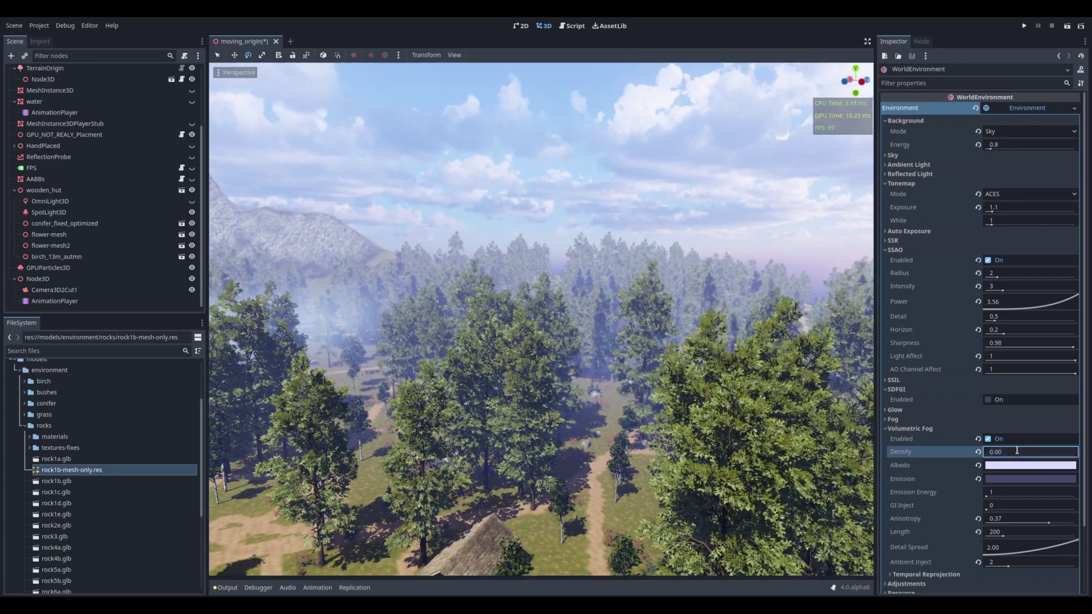
text(5)
key(Return)
click(1018, 454)
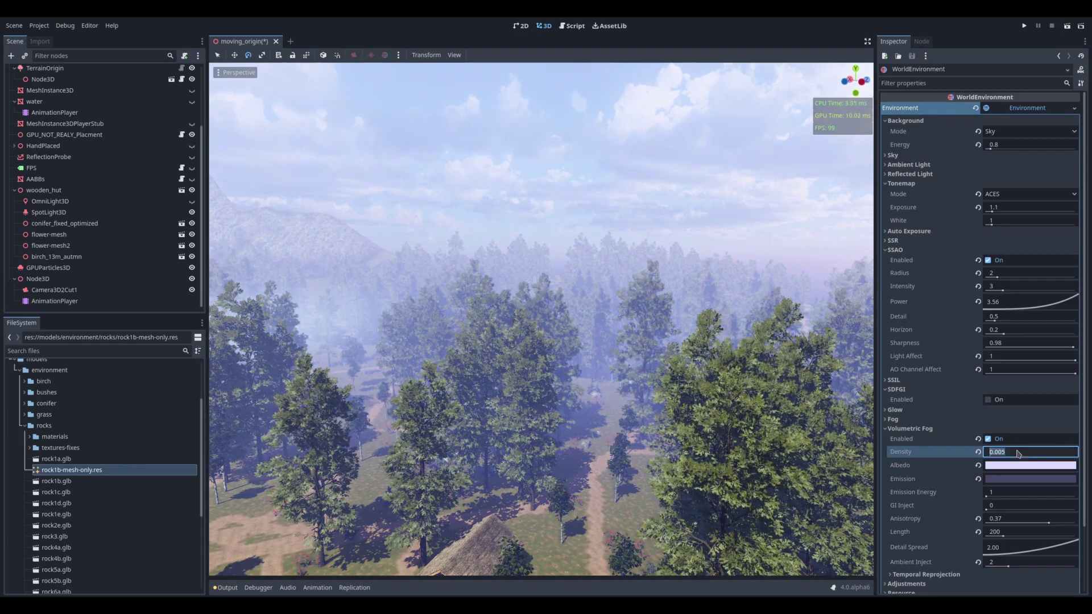
key(Return)
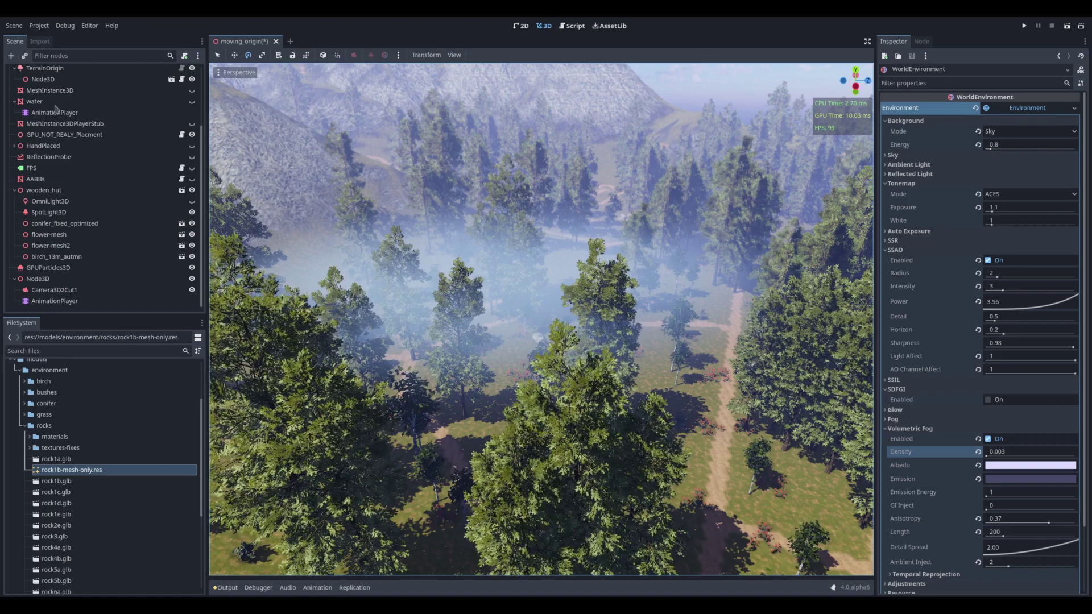
- Select the FogVolume node to view its extents, shape and fog material
scroll(64, 188, up, 3)
click(61, 139)
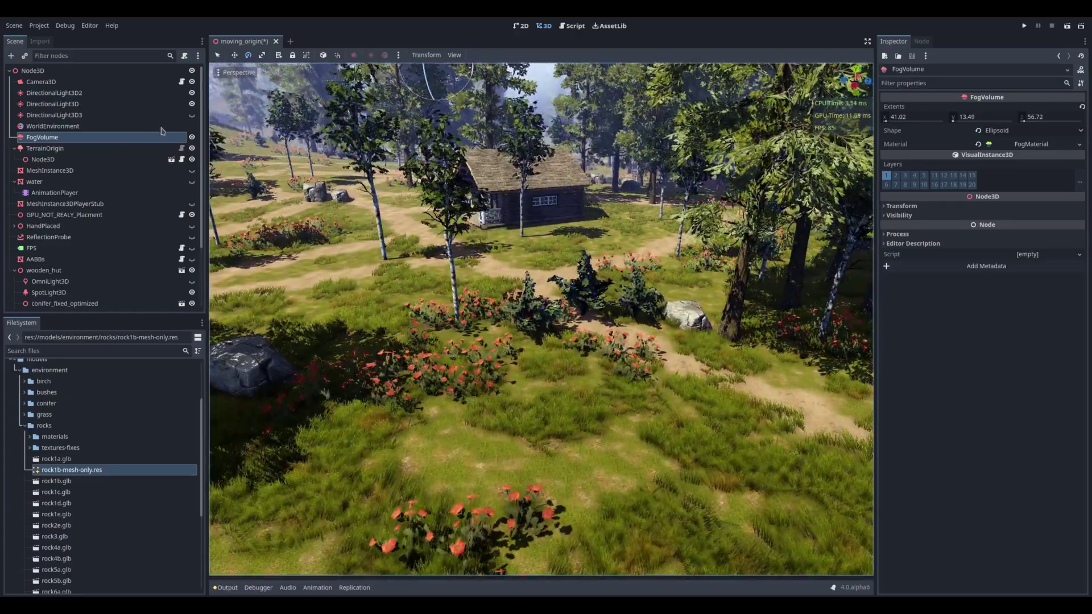
- Turn the WorldEnvironment's SSAO off and on twice to compare the forest shading, leaving it enabled
click(161, 127)
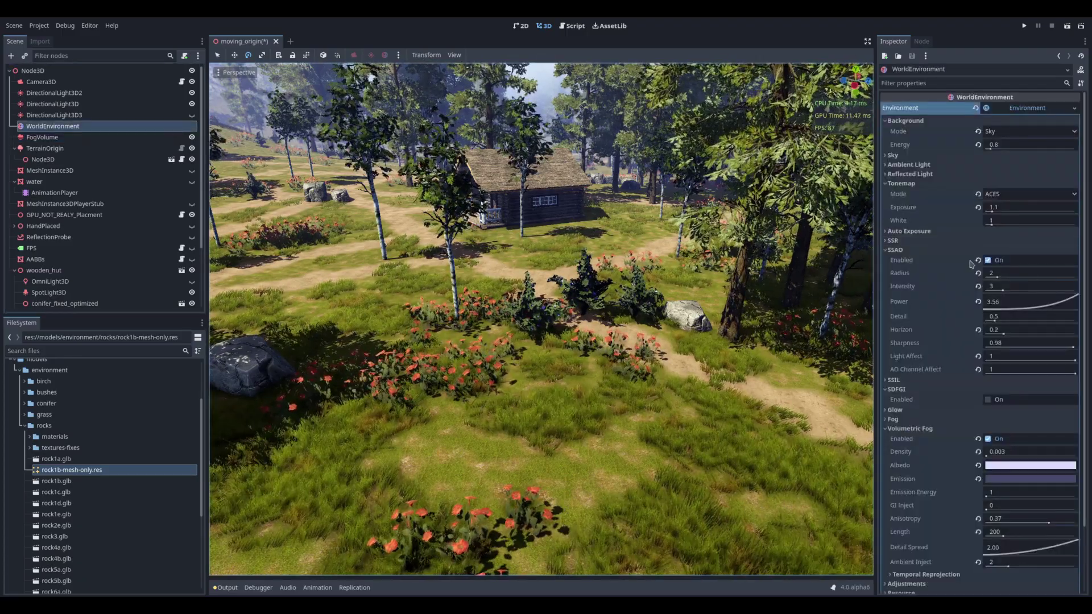
click(988, 261)
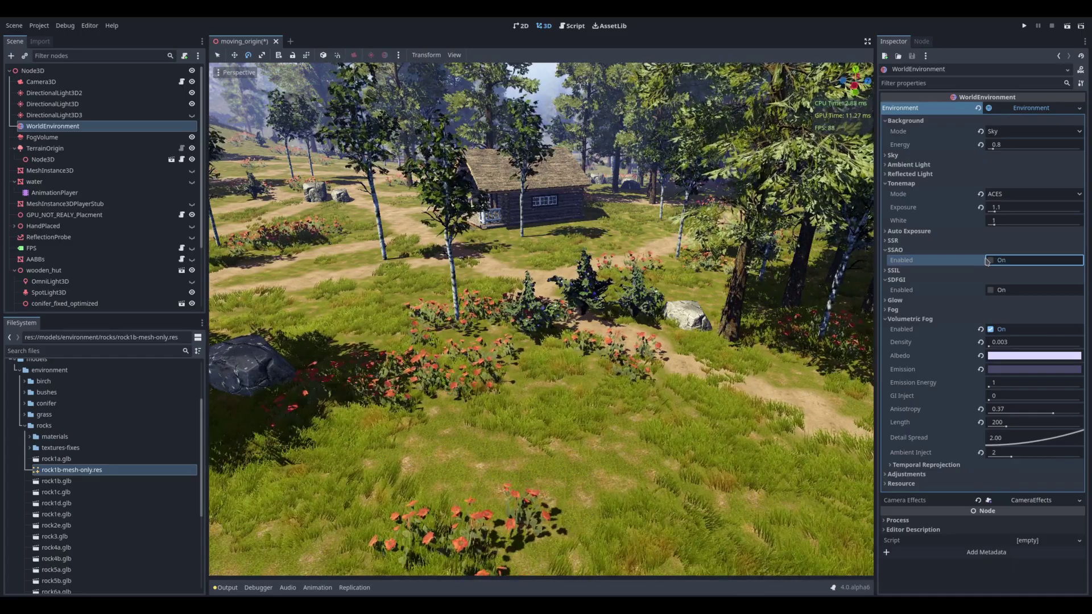
click(988, 260)
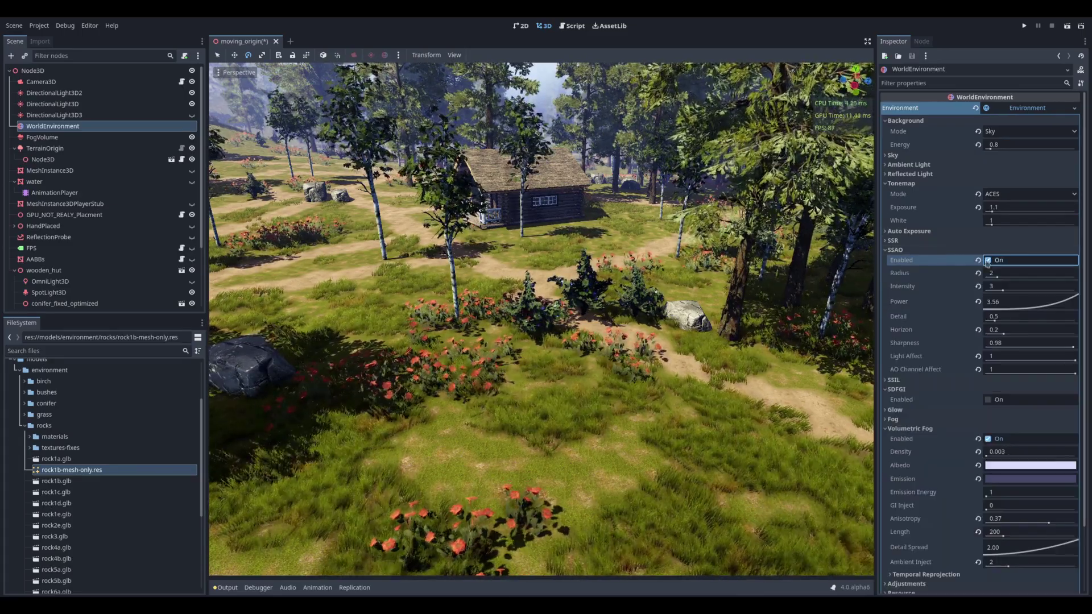
click(988, 261)
click(988, 261)
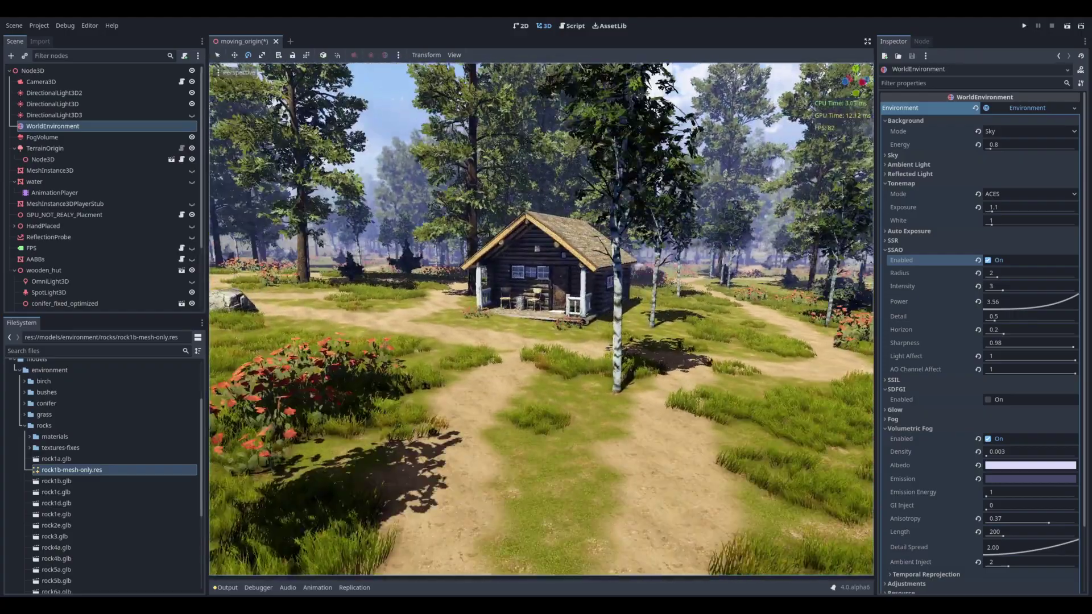
- Compare the wooden hut scene with the environment's SDFGI on and off, leaving it enabled
click(994, 400)
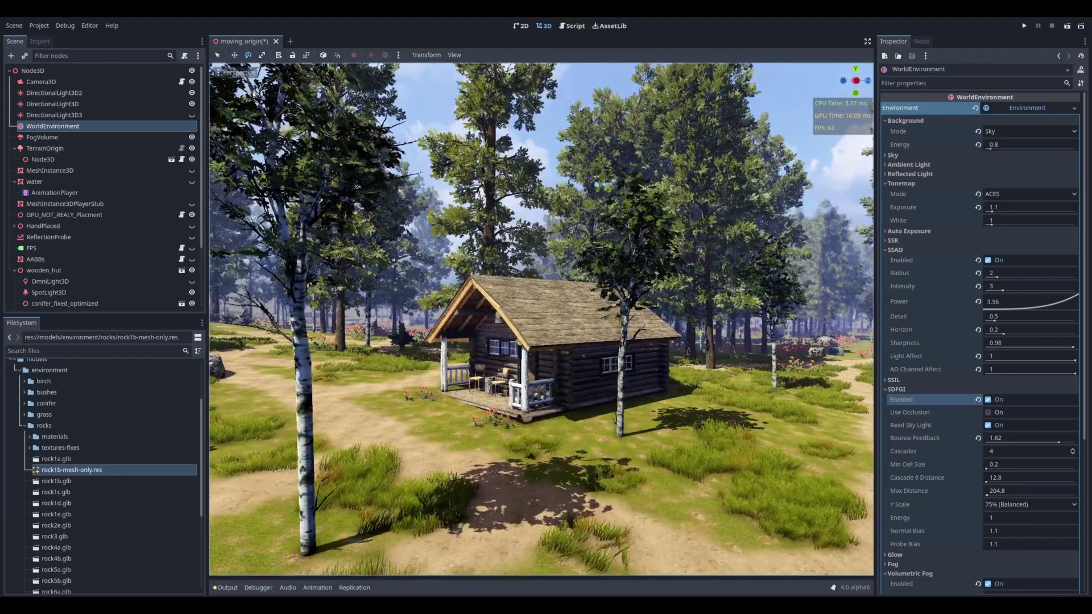
click(989, 399)
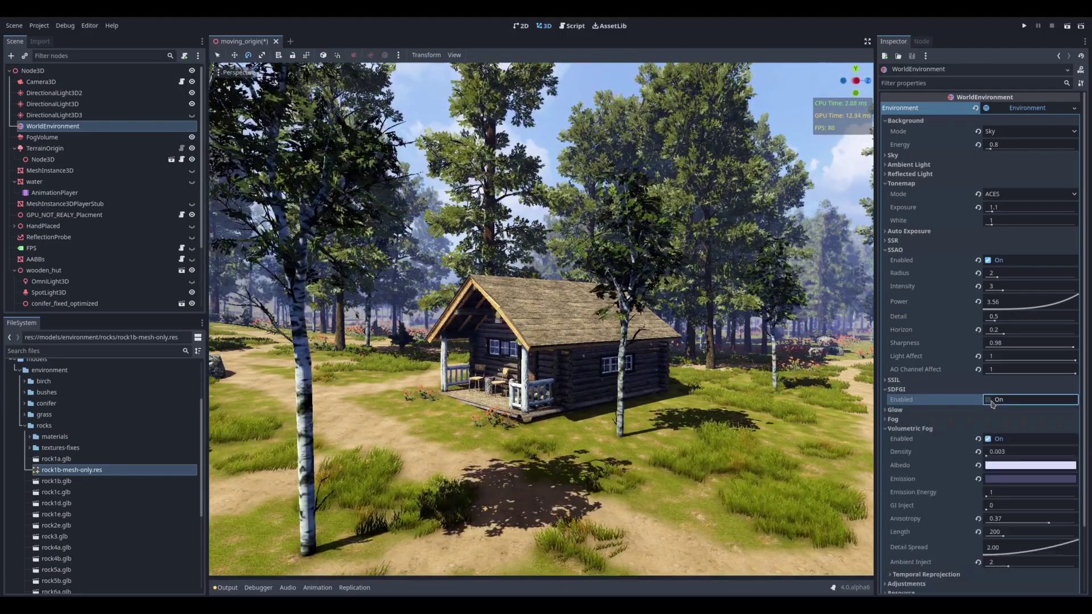
click(988, 400)
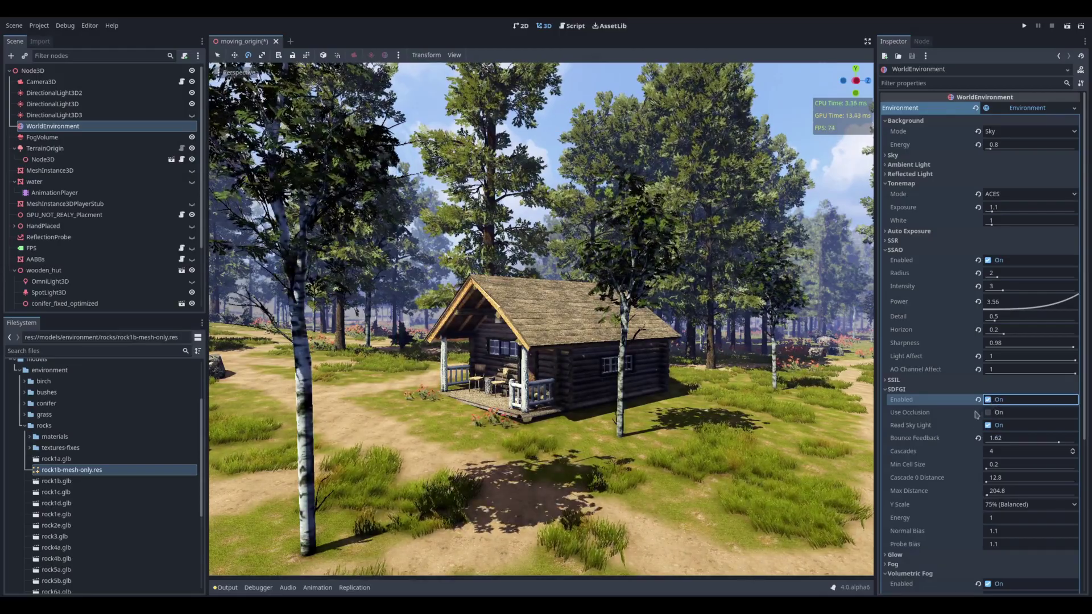
- Try SDFGI with Use Occlusion enabled, view the wooden hut's interior and disable SDFGI
click(987, 413)
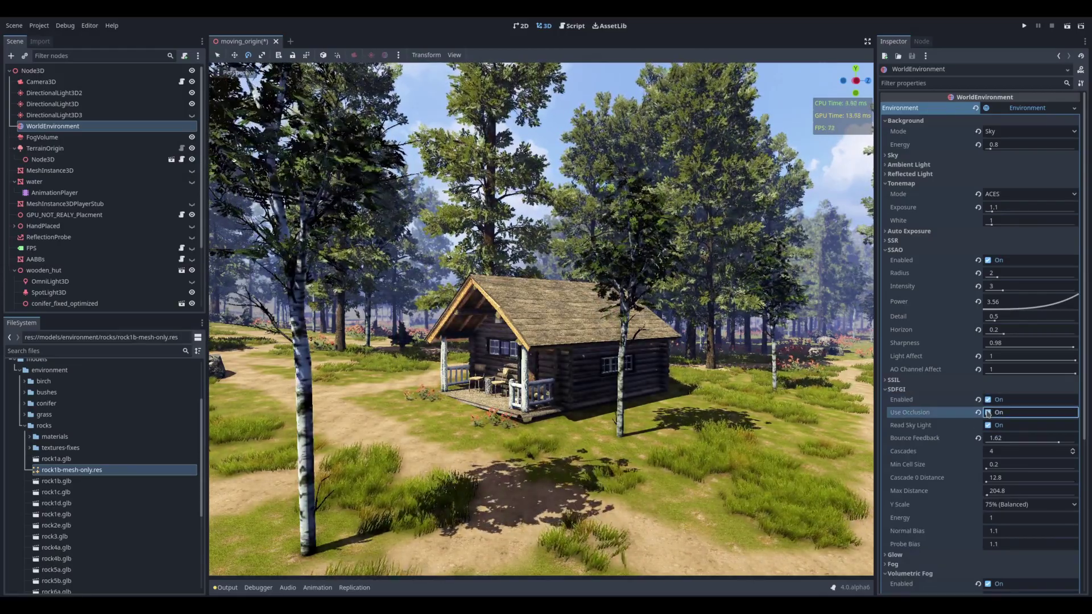
right_drag(663, 376, 568, 370)
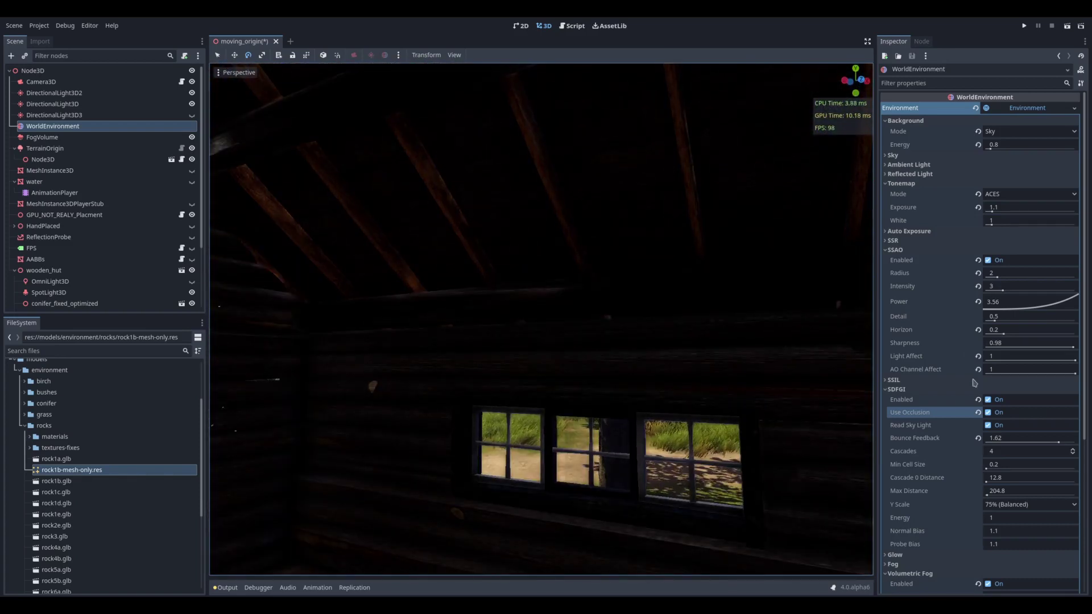
click(987, 400)
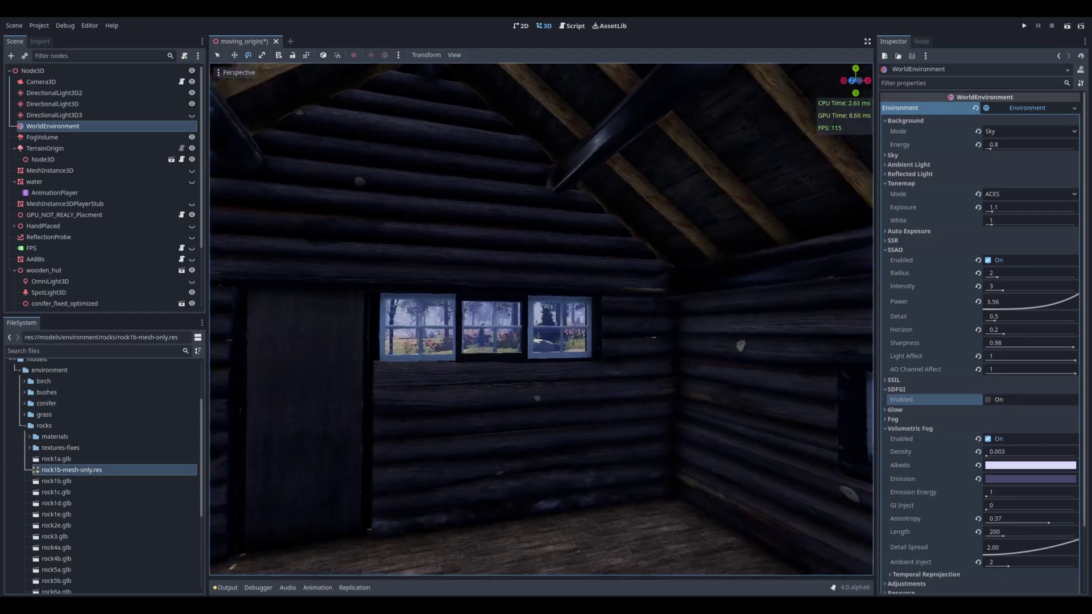
- Toggle the visibility of DirectionalLight3D2 to compare the hut's interior lighting, leaving the light visible
click(81, 94)
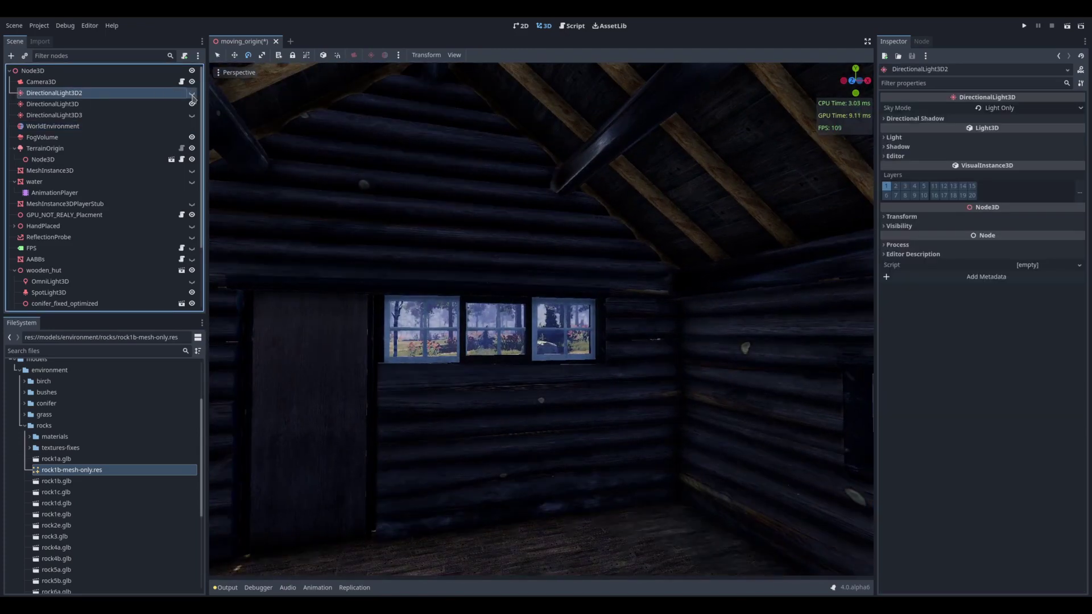
click(192, 93)
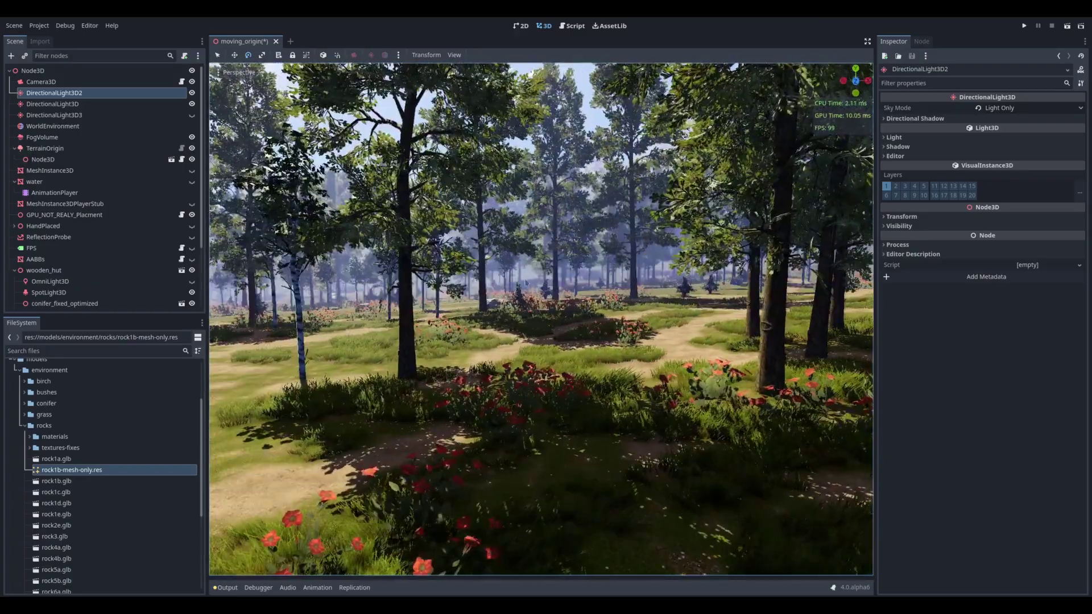
- Open the rock1b-mesh-only.res mesh resource to view its properties
click(65, 470)
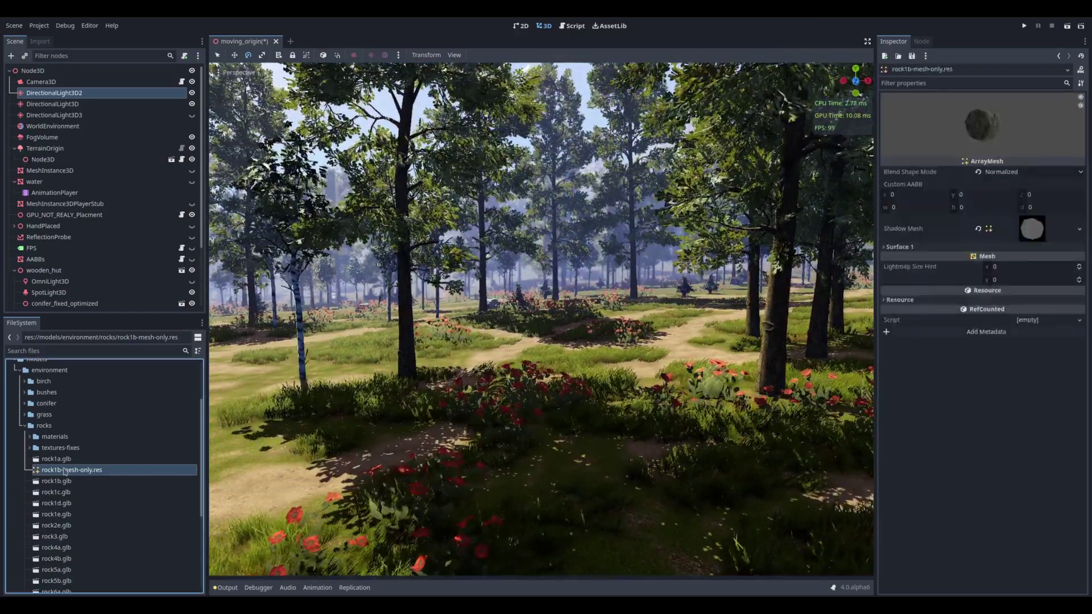